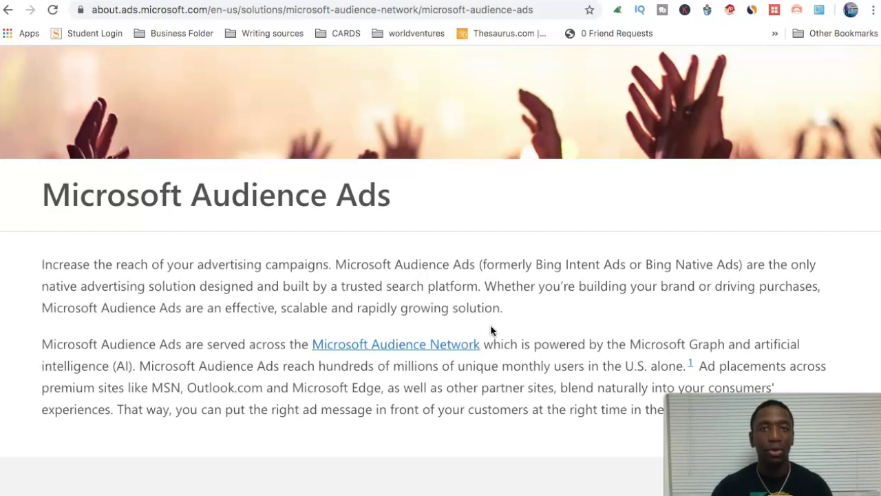
Step: Read the Microsoft Audience Ads introduction, including the ad placement sites, and skim down to the ad examples
drag(699, 362, 224, 387)
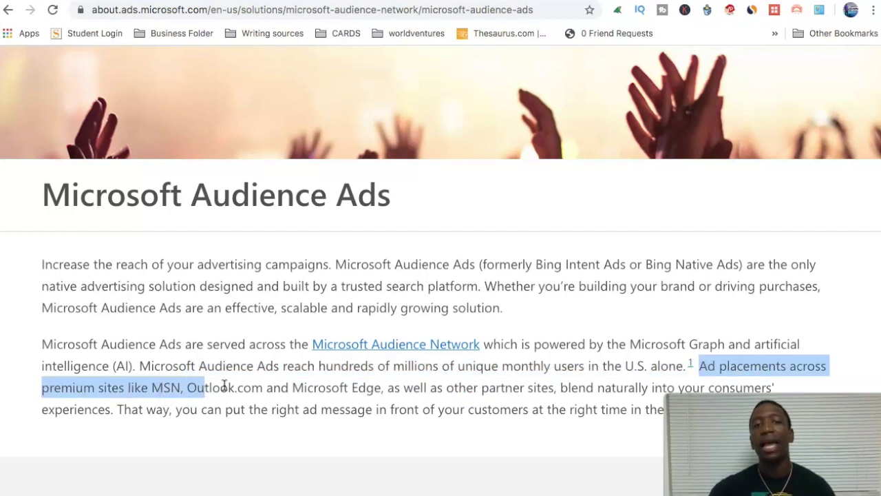
click(227, 387)
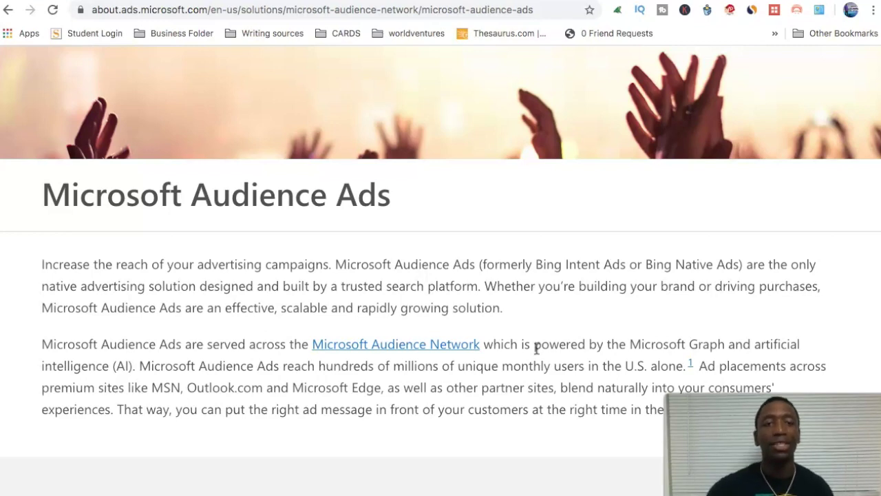
scroll(648, 277, down, 7)
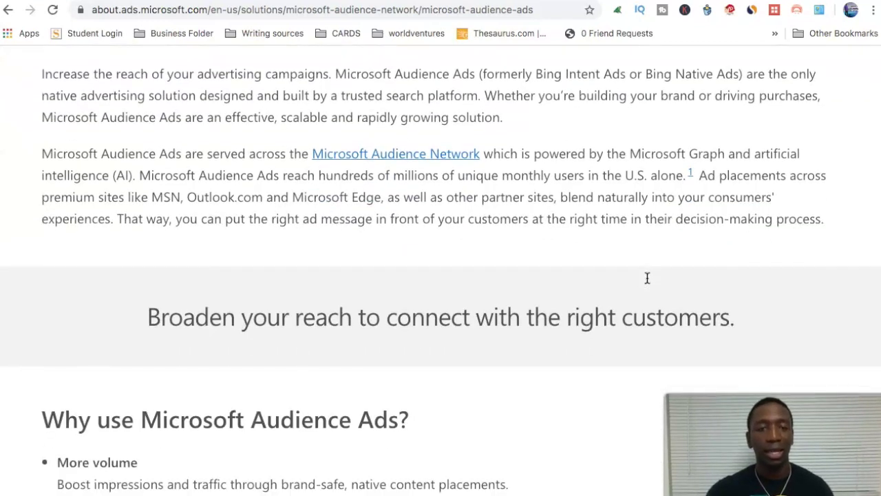
scroll(647, 277, down, 7)
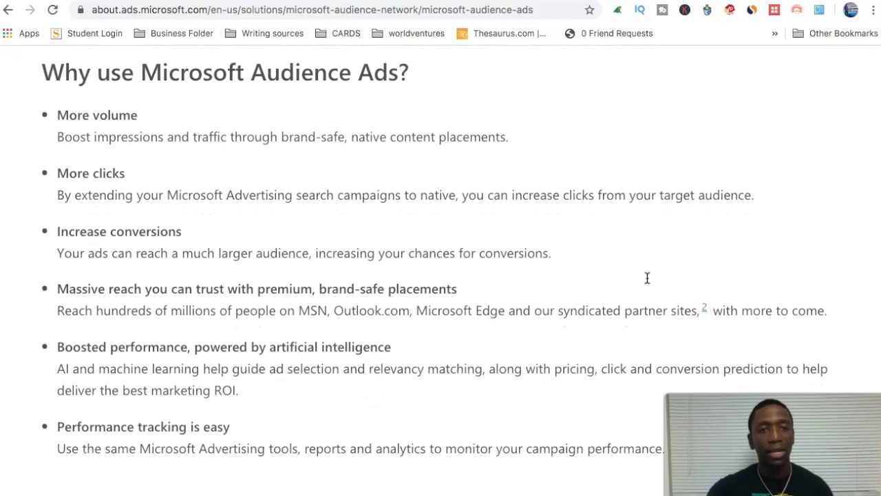
scroll(648, 278, down, 7)
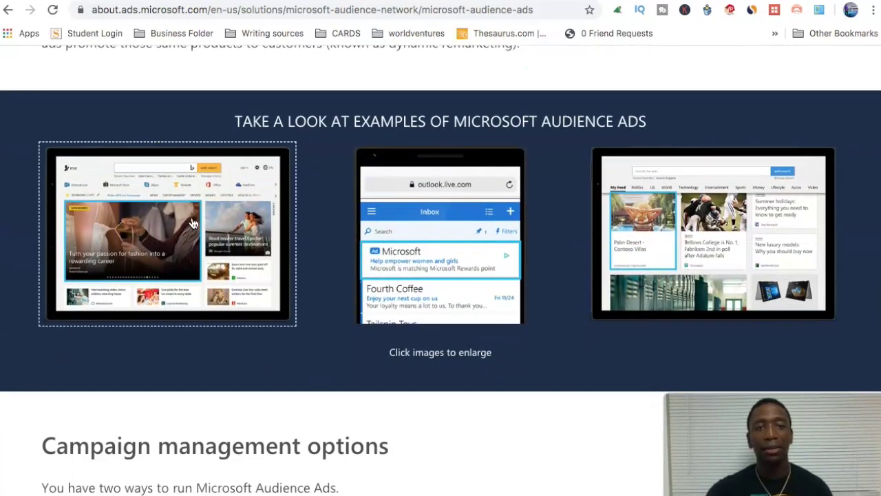
Step: View the enlarged Microsoft Audience Ads examples for MSN, the Outlook inbox and the My Feed page, closing each one
click(193, 222)
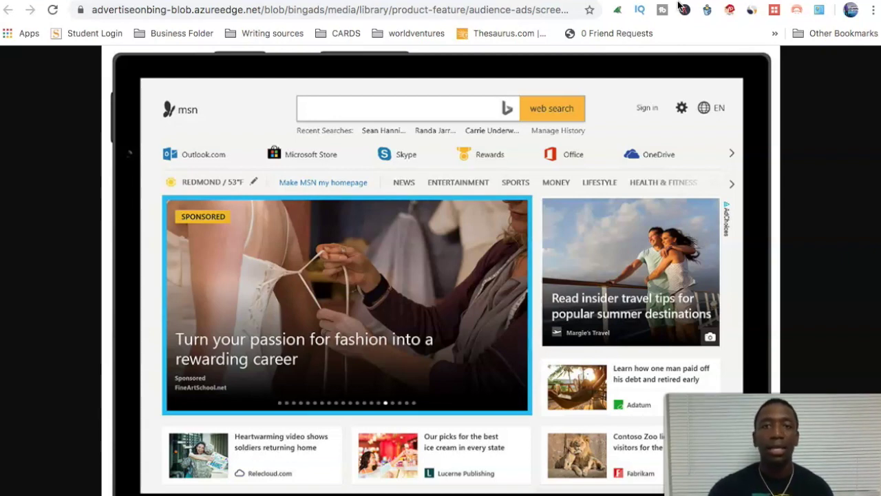
key(ctrl+w)
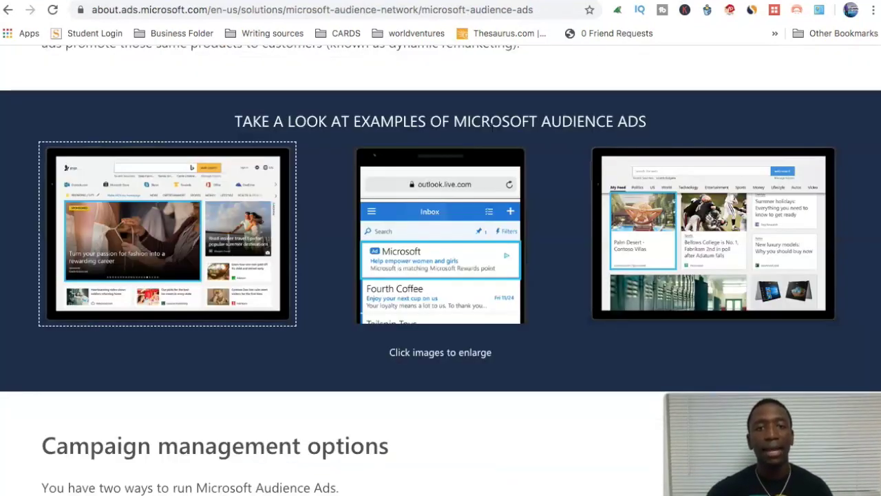
click(431, 216)
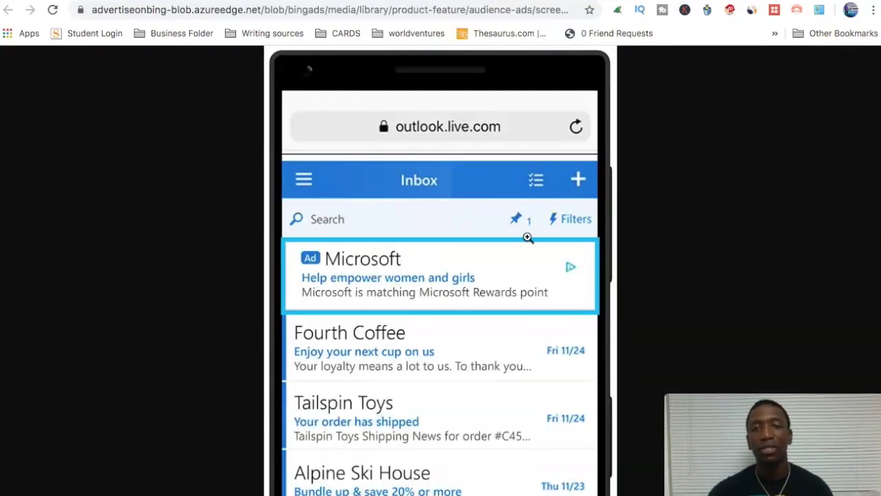
key(ctrl+w)
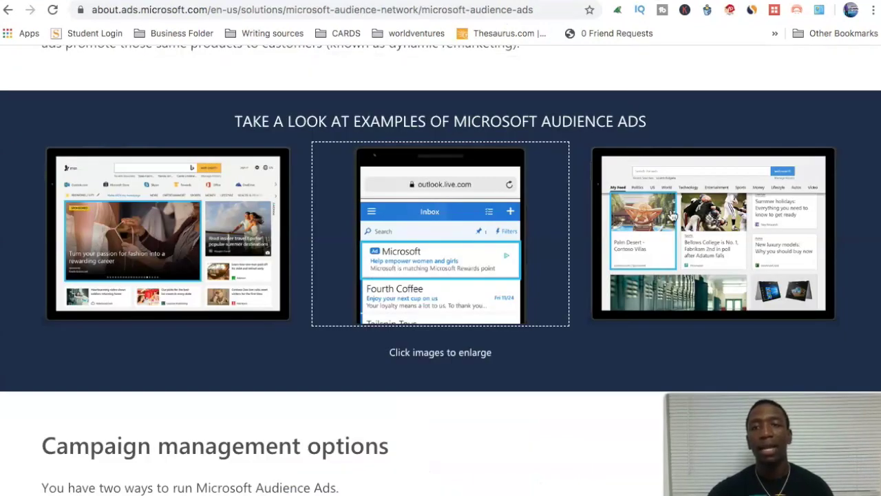
click(672, 215)
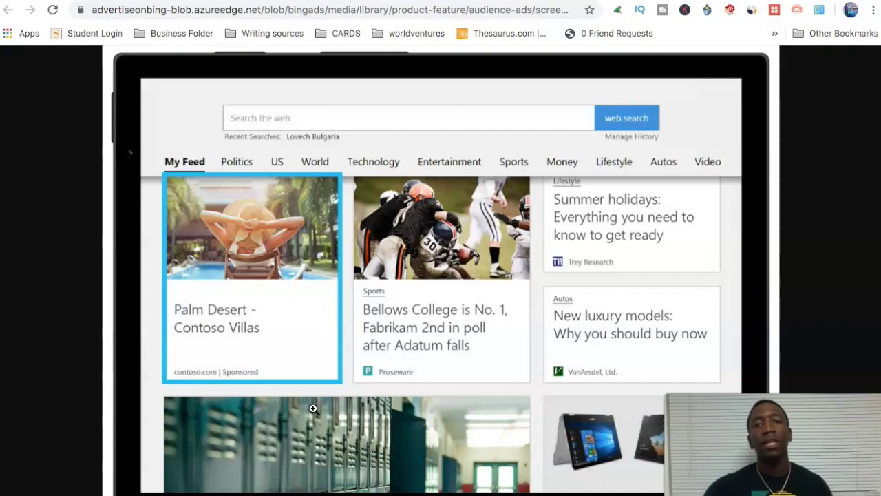
key(ctrl+w)
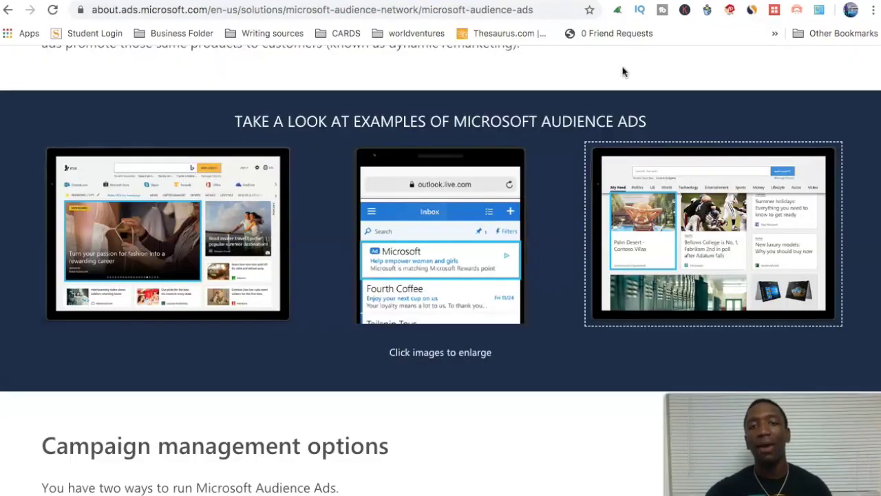
Step: Review the "Why use Microsoft Audience Ads?" benefits and the section on ads supported by the Microsoft Audience Network
scroll(570, 241, up, 10)
scroll(570, 241, up, 8)
scroll(570, 241, down, 3)
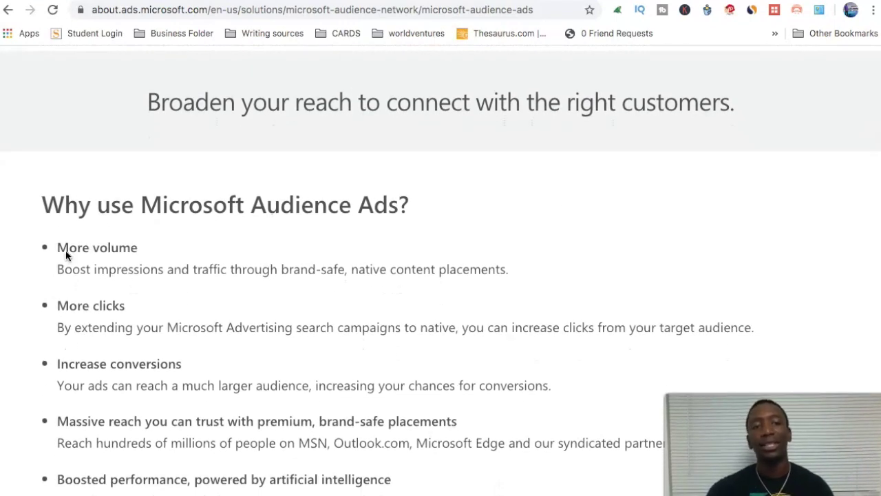
scroll(150, 309, down, 3)
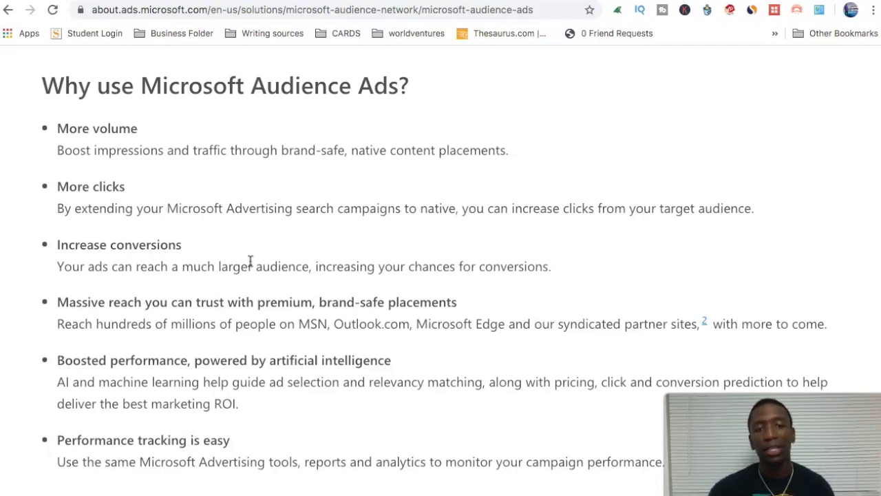
scroll(250, 261, down, 4)
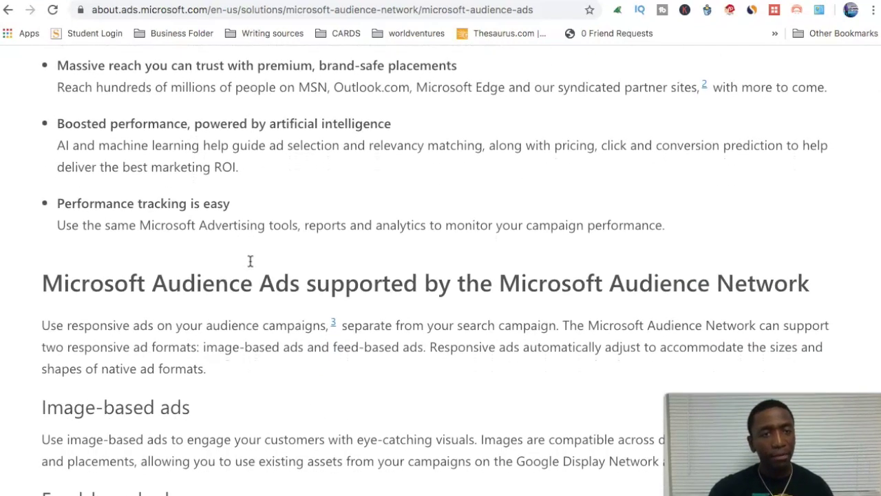
scroll(250, 261, up, 1)
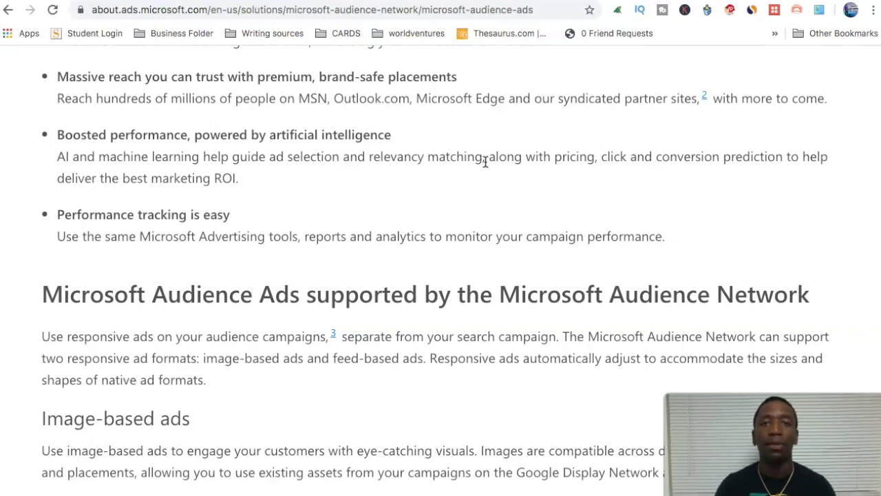
scroll(335, 222, down, 3)
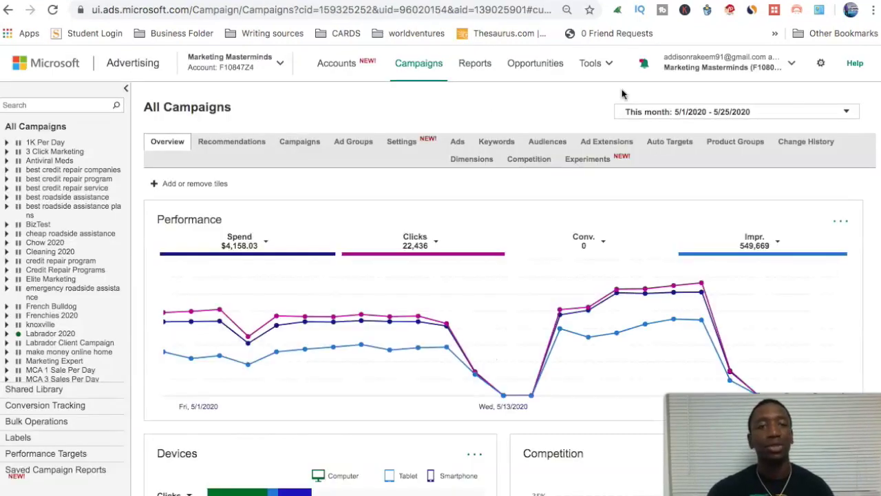
Step: Start creating a new campaign from the campaigns list with the goal "Visits to my website"
click(295, 142)
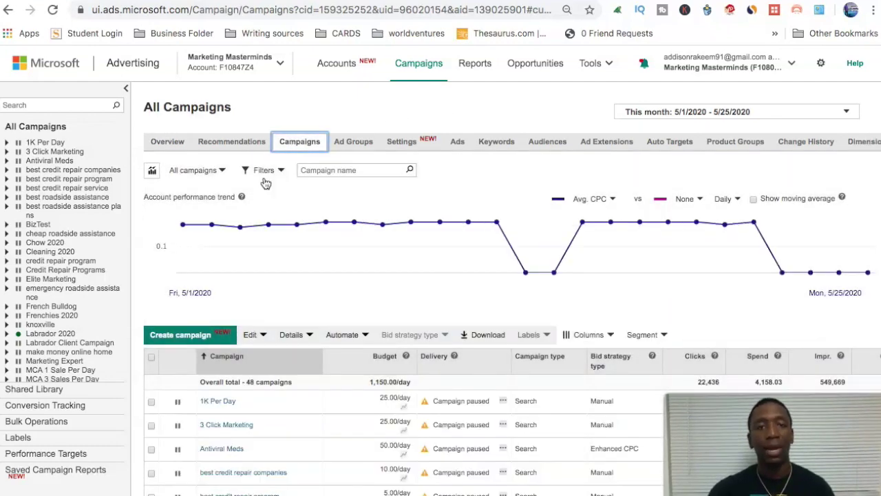
click(203, 335)
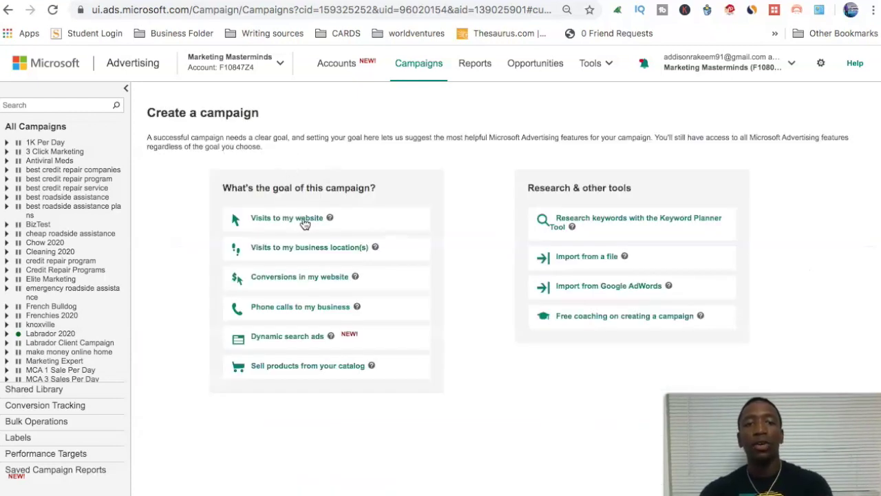
click(299, 222)
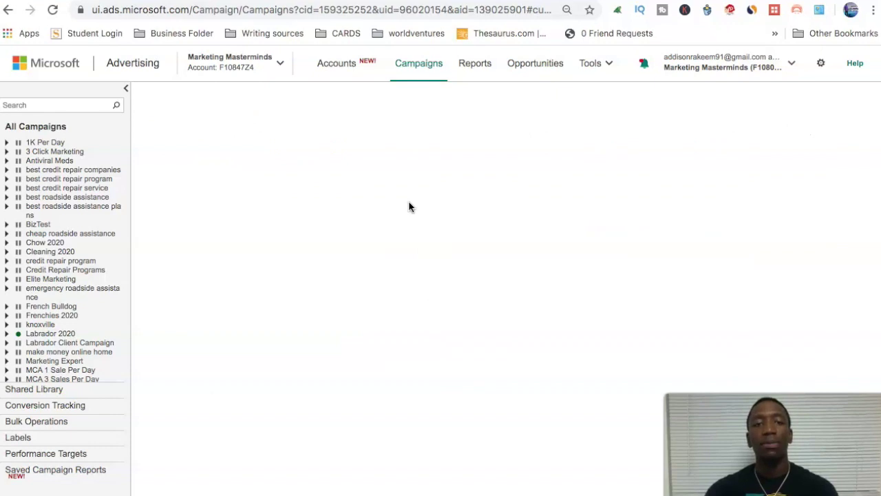
Step: Name the campaign "Test Bing Camp" and set its individual budget to 5.00 USD per day
click(184, 178)
text(Tes)
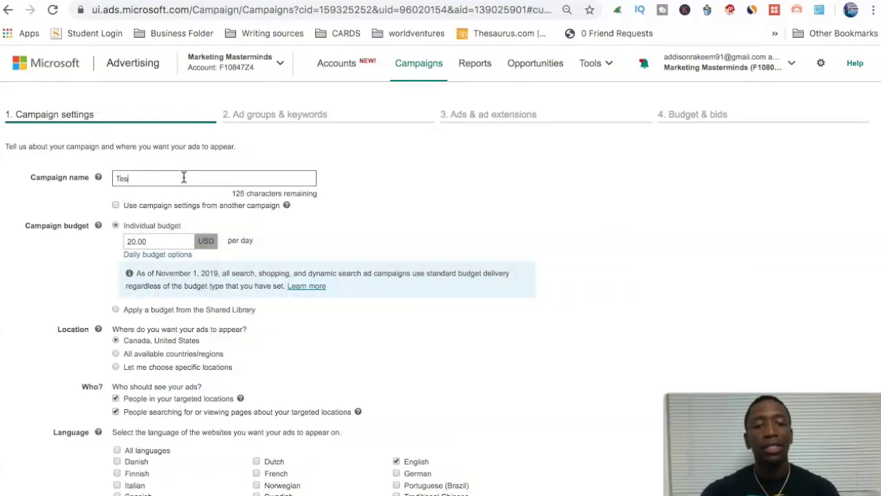
text(t Bing )
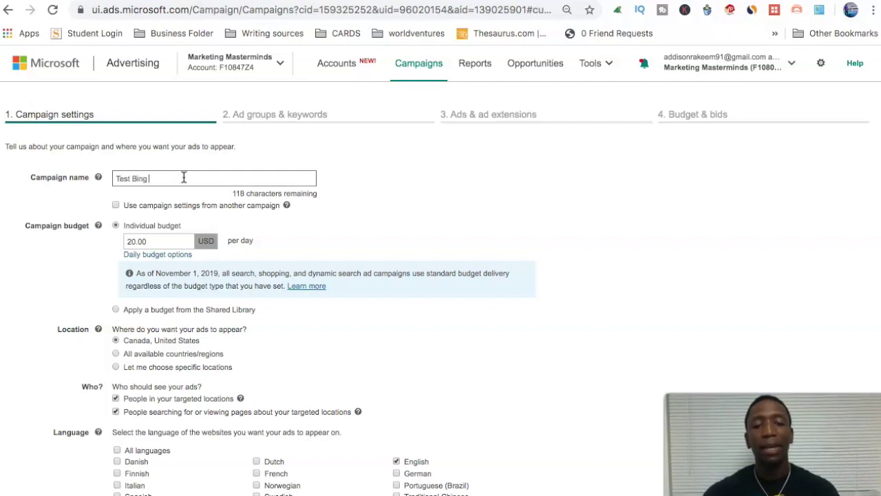
text(Camp)
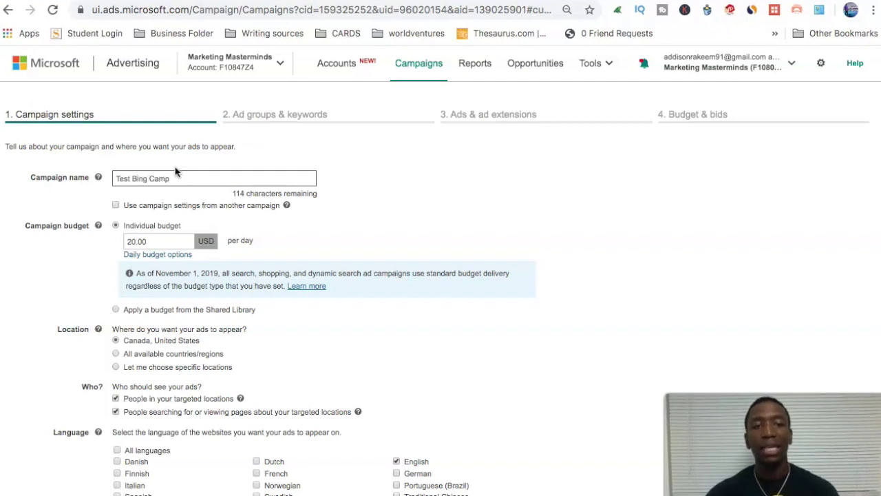
click(163, 238)
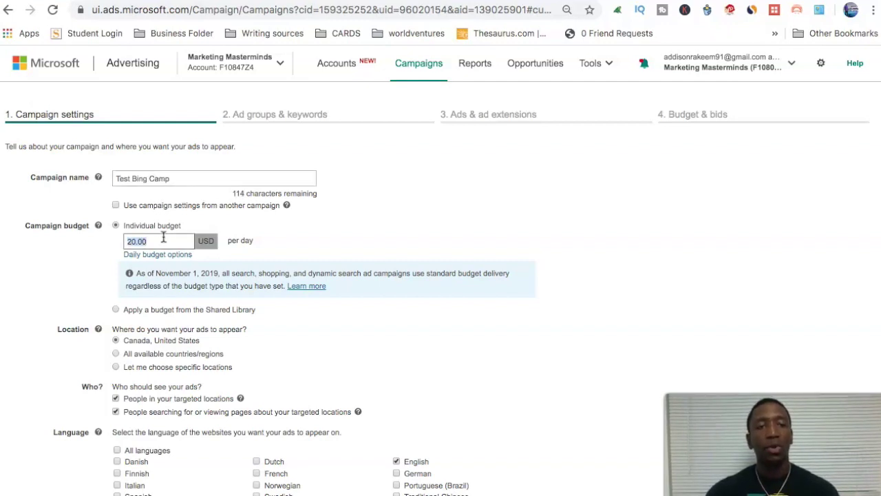
text(5.00)
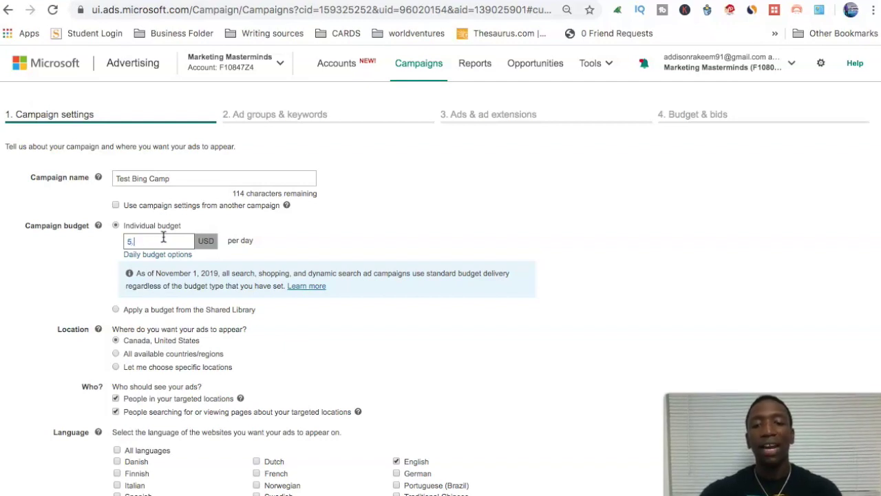
click(360, 229)
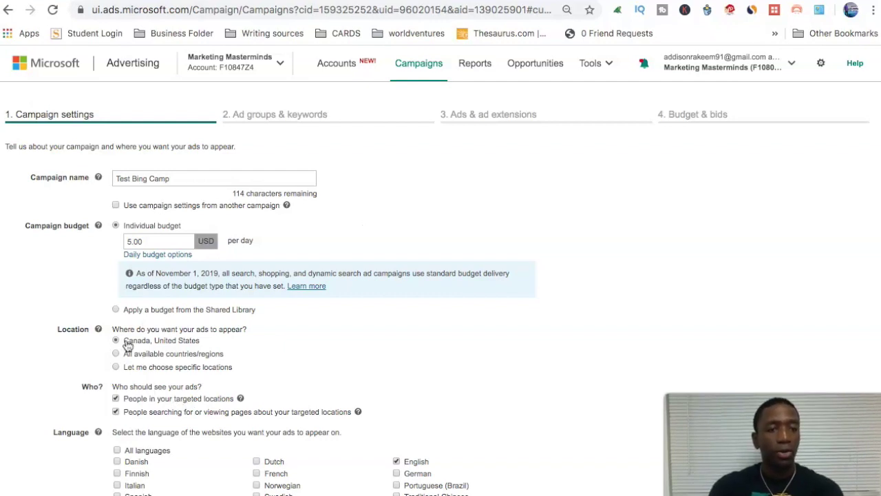
Step: Exclude people searching for or viewing pages about the targeted locations, and save the campaign settings to continue to ad groups
scroll(187, 347, down, 1)
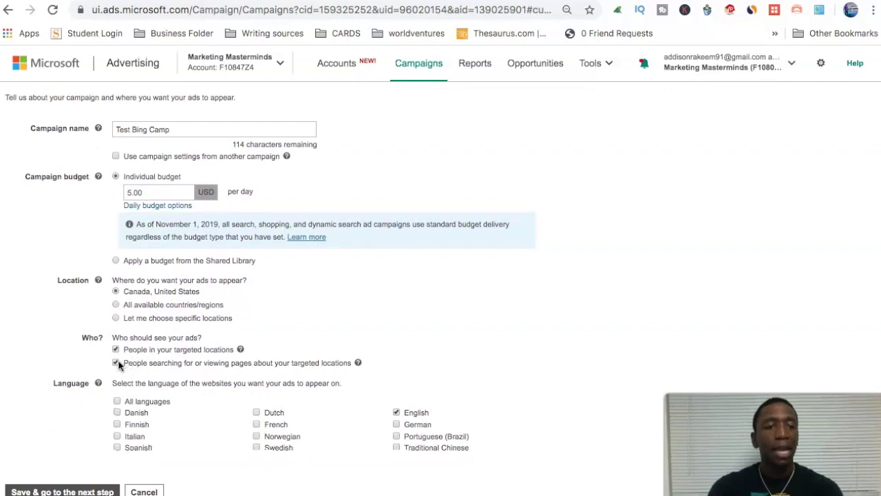
click(116, 363)
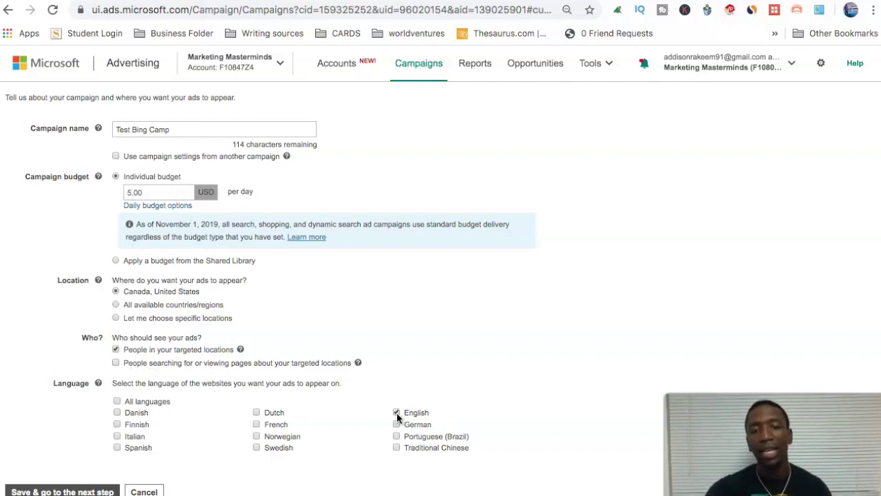
click(69, 487)
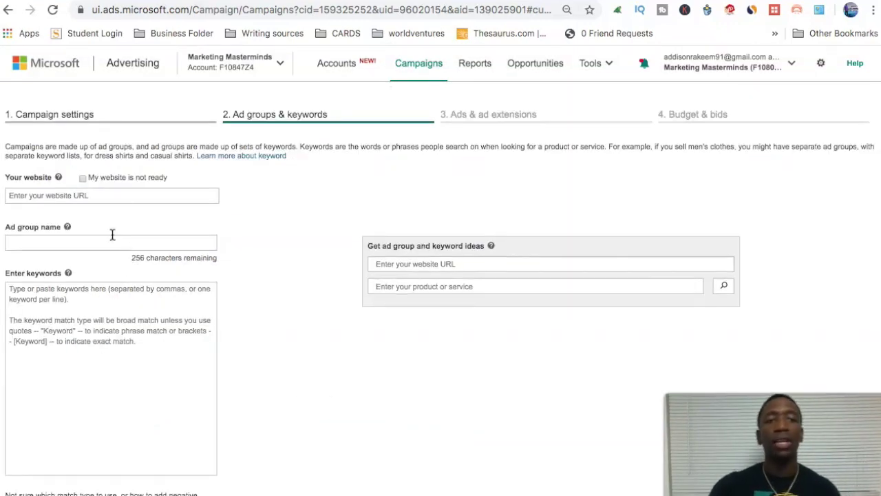
Step: Name the ad group "Test Bing Bulk"
click(110, 241)
text(Test)
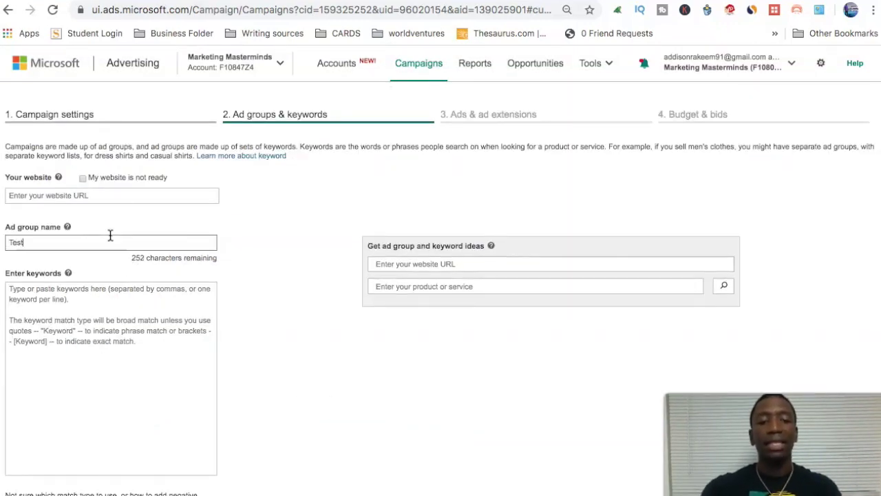
text( Bing Bulk)
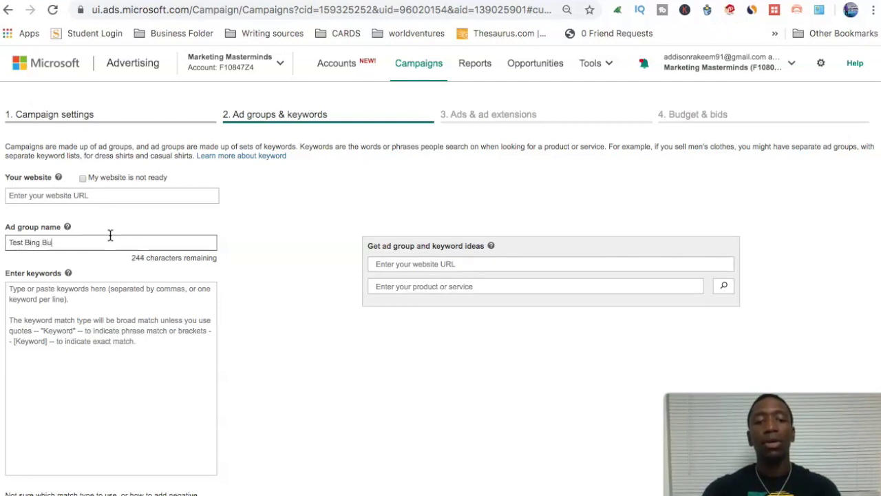
Step: Add the keyword "Car Insurance" to the ad group and save to continue to ads and ad extensions
click(75, 309)
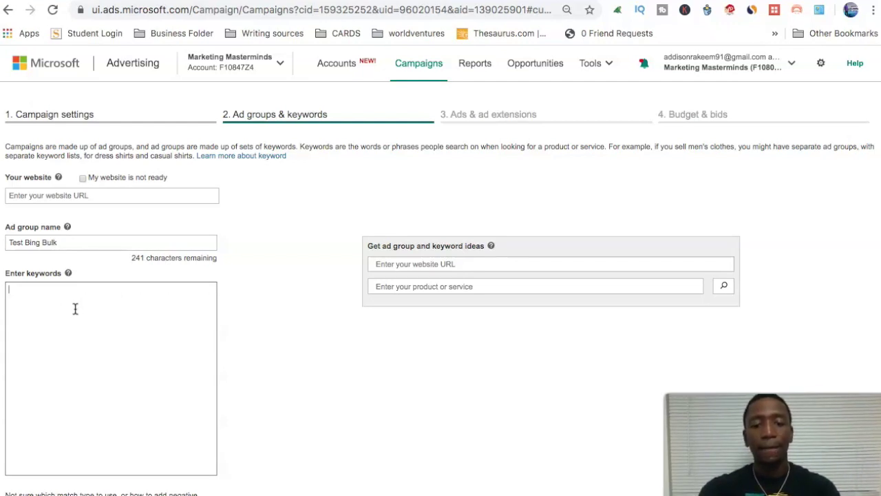
text(Car)
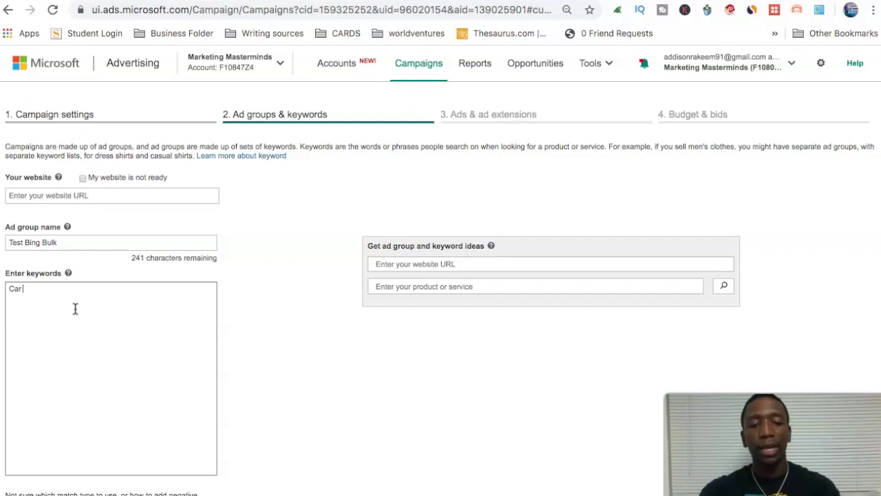
text( Insurance)
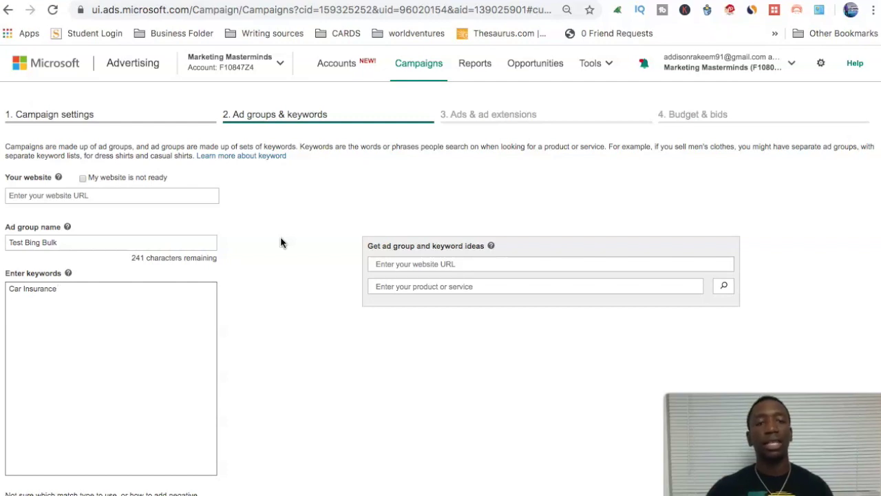
scroll(268, 213, down, 3)
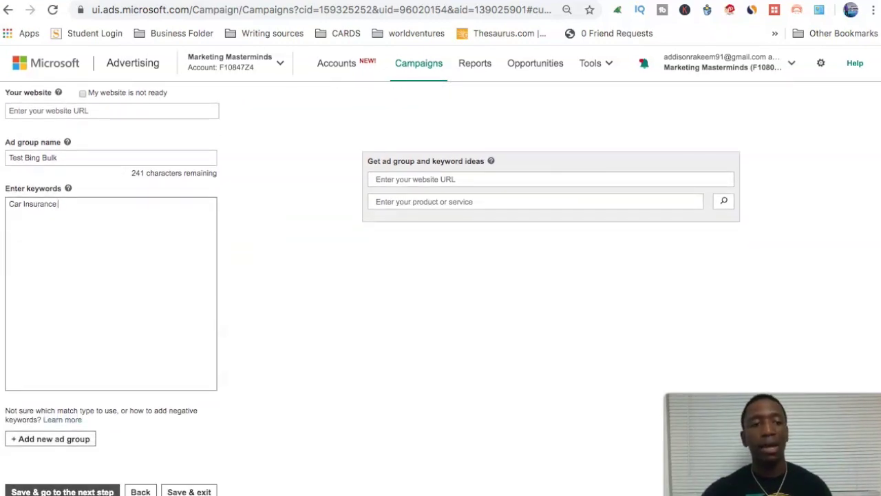
click(62, 491)
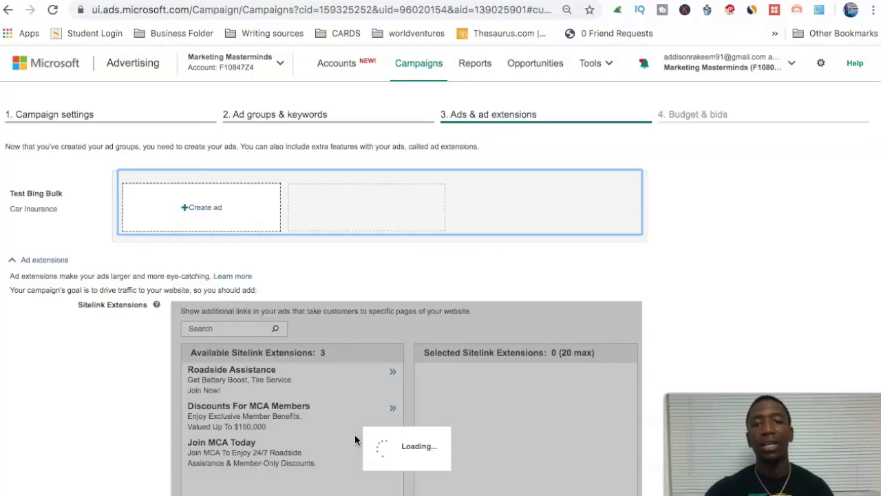
Step: Start a new expanded text ad for the Test Bing Bulk ad group with "Feeling Sick?" as title part 1
click(189, 211)
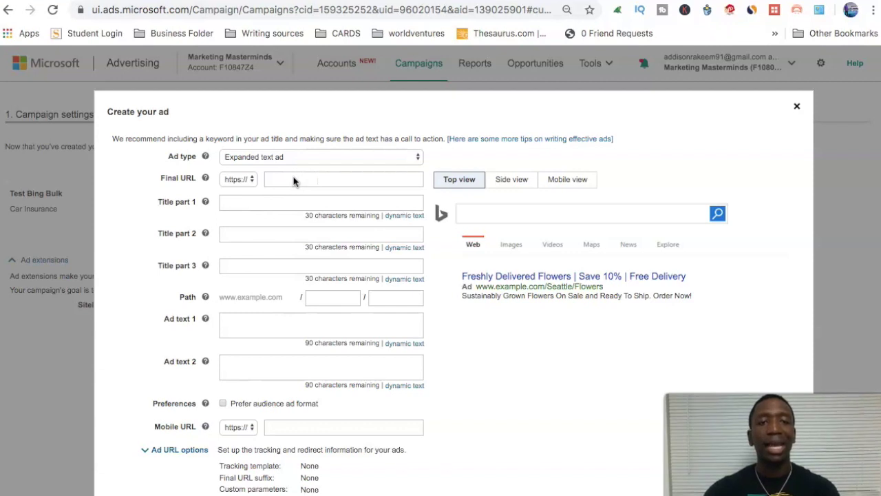
click(412, 205)
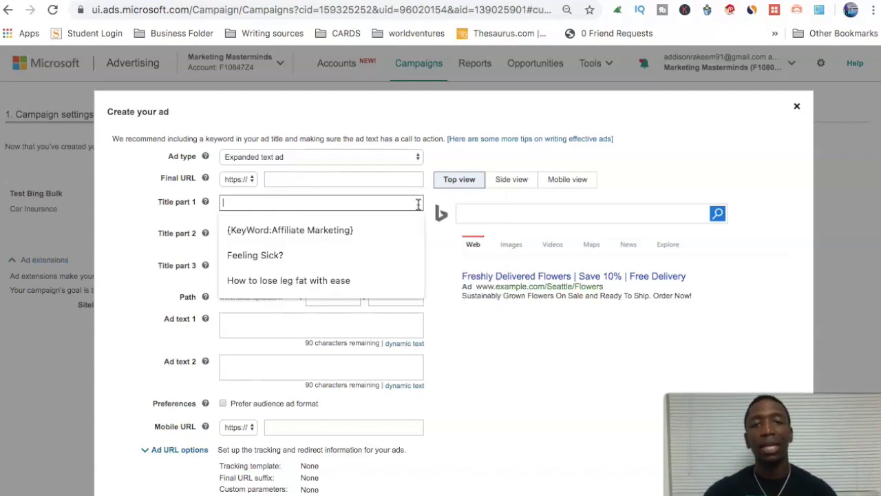
click(271, 256)
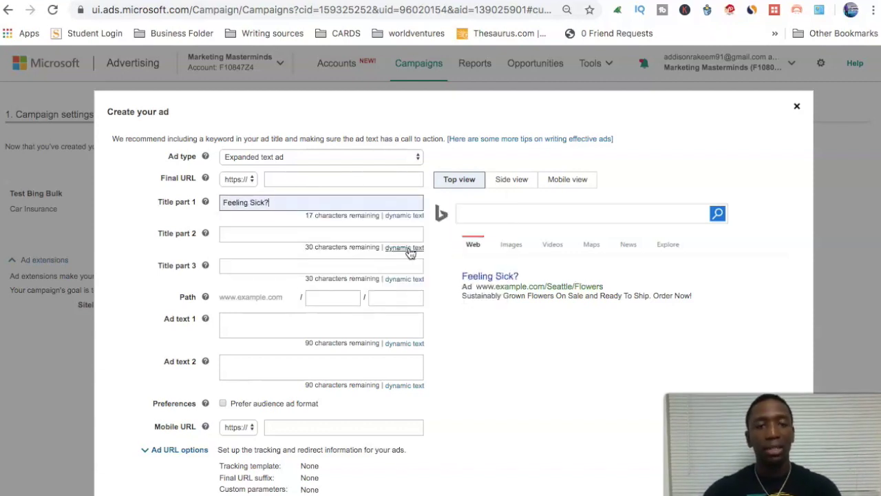
Step: Set title part 2 of the ad to "Drive Safe No Worry"
click(268, 234)
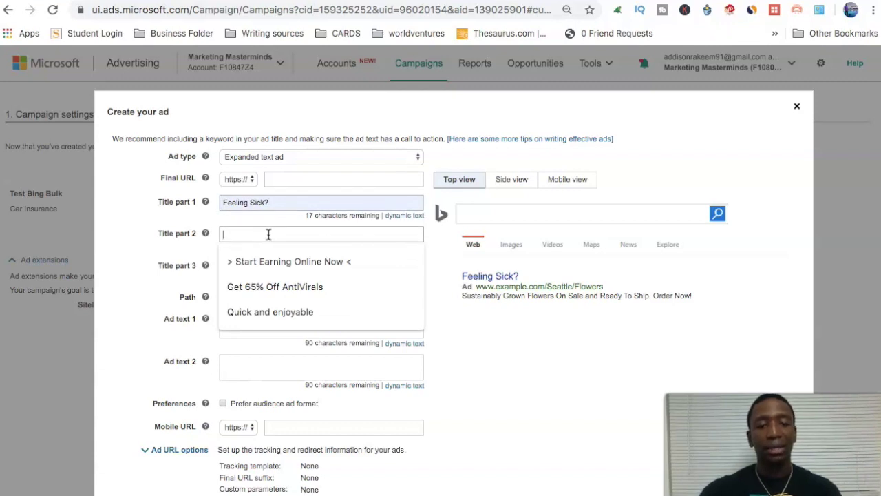
text(Drive Saff No Wo)
key(BackSpace)
key(BackSpace)
key(BackSpace)
key(BackSpace)
key(BackSpace)
key(BackSpace)
key(BackSpace)
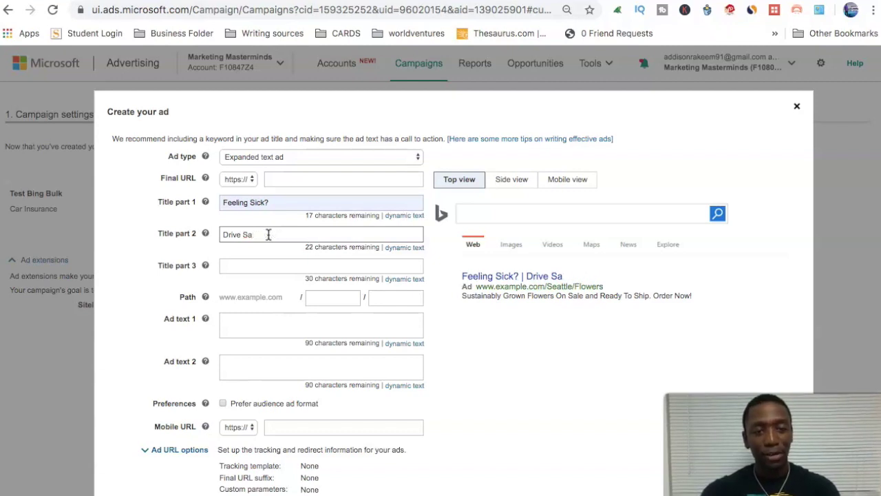
text(fe No)
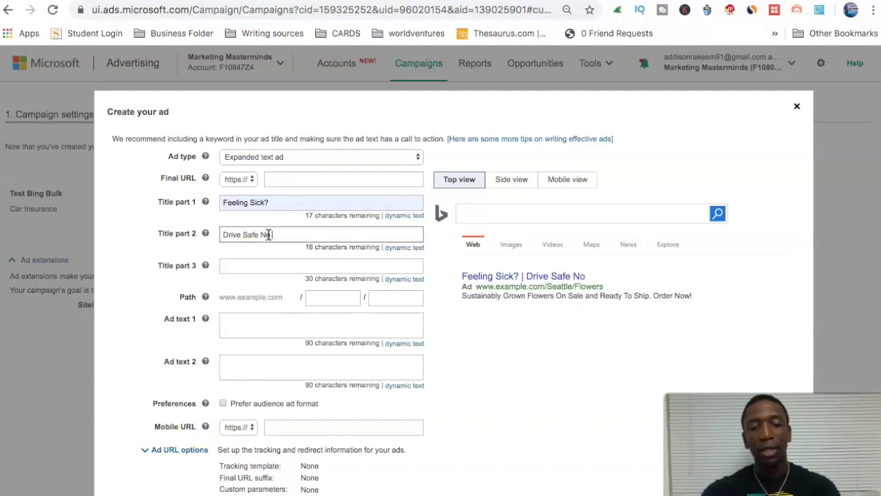
text( Worry)
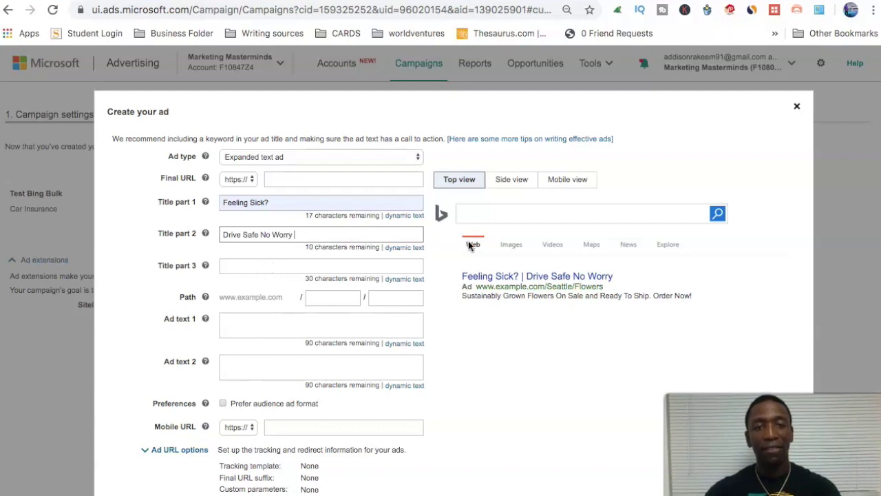
click(441, 250)
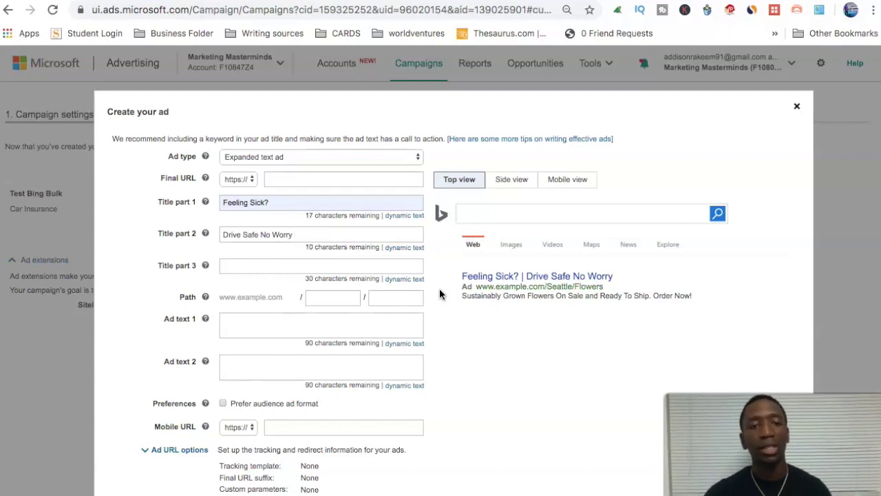
Step: Write "Best Car Insurance" as ad text 1
scroll(440, 294, down, 1)
click(274, 287)
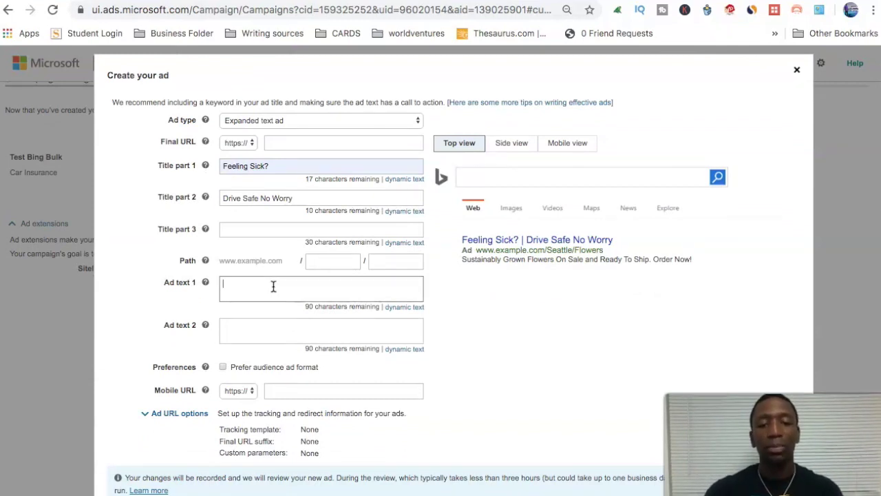
text(Car)
key(BackSpace)
key(BackSpace)
key(BackSpace)
text(Best Ca)
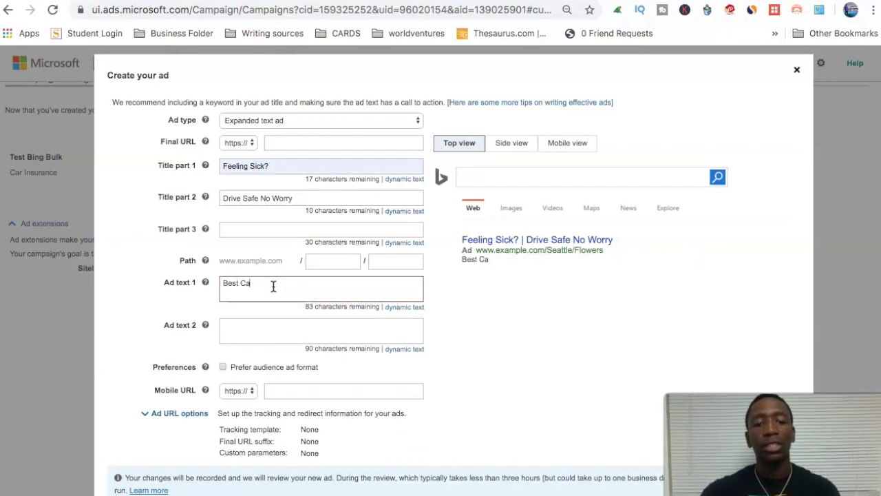
text(r Insurance)
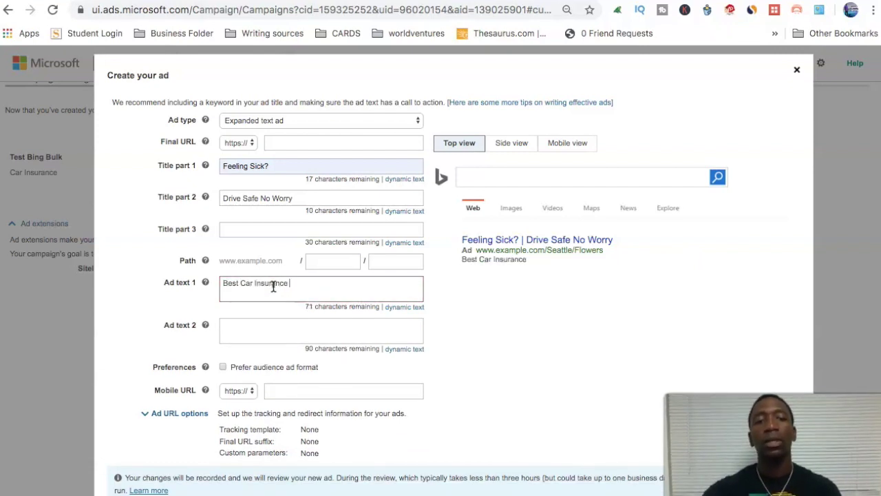
Step: Write "Get Your Services Here" as ad text 2
click(276, 331)
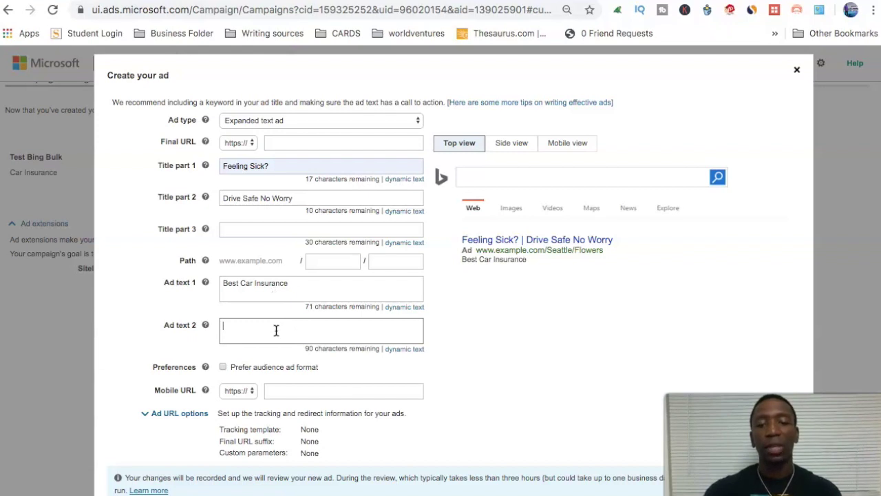
text(Get Y)
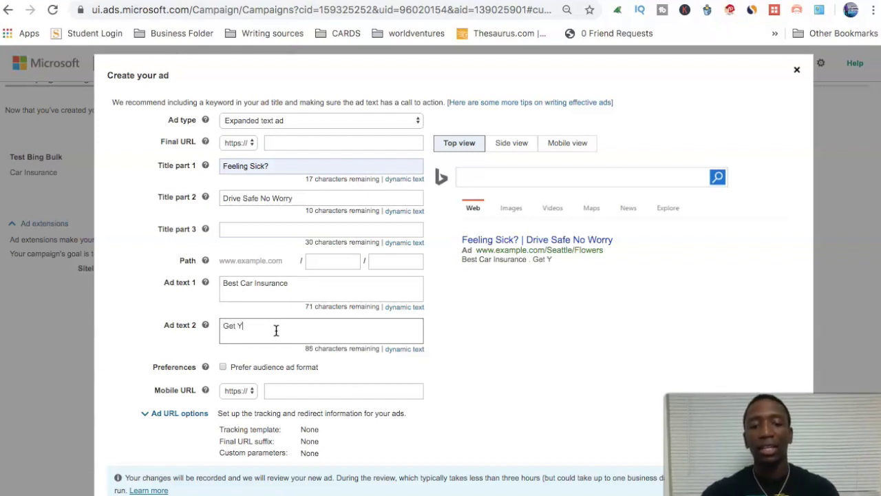
text(our Servi)
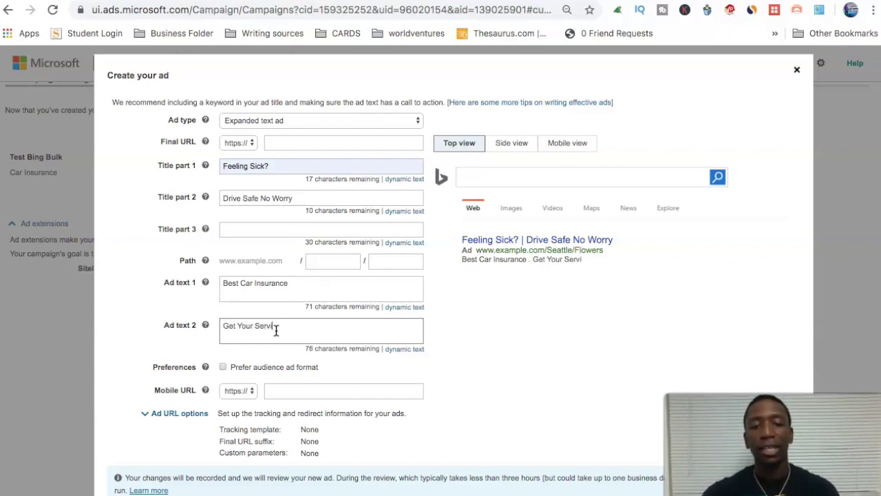
text(ces Here)
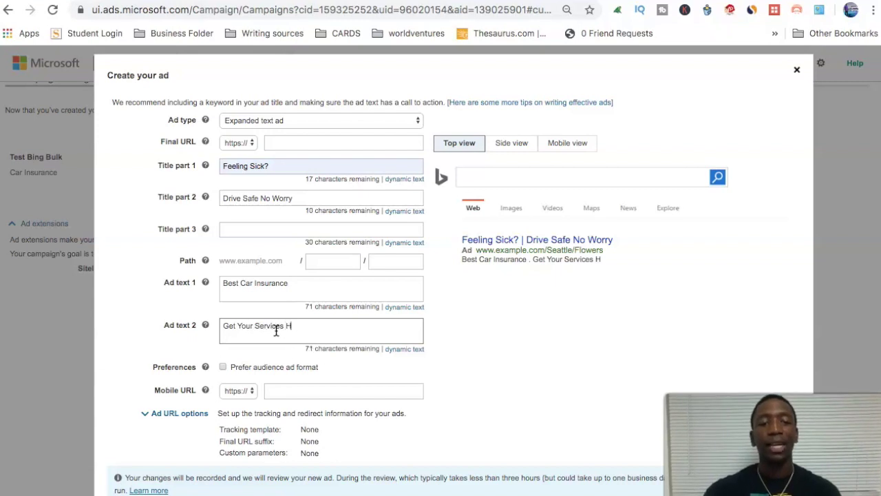
click(522, 317)
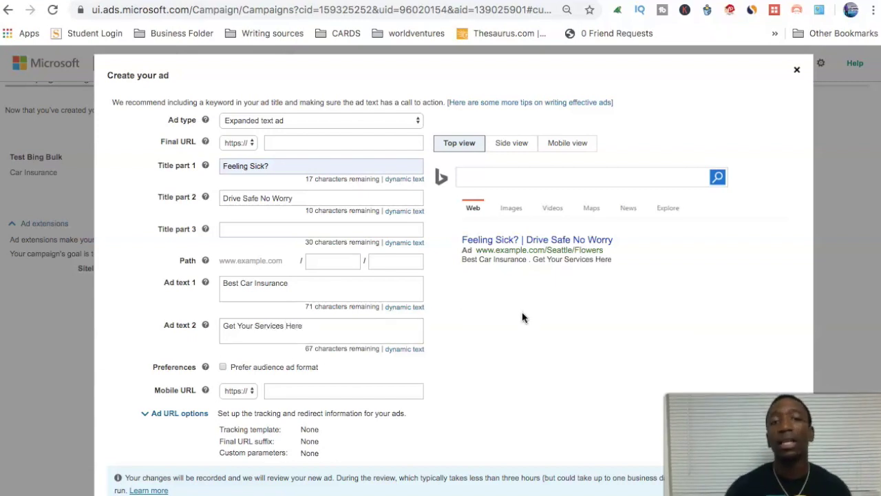
click(328, 140)
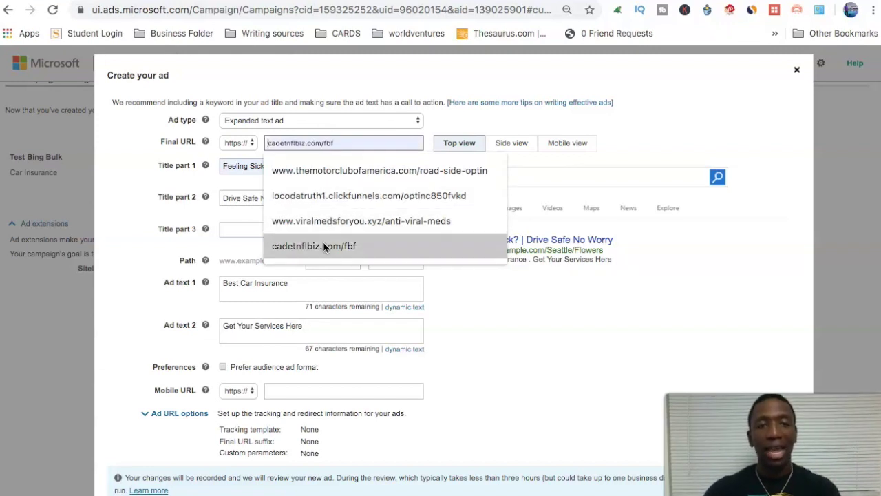
click(374, 170)
scroll(595, 317, down, 1)
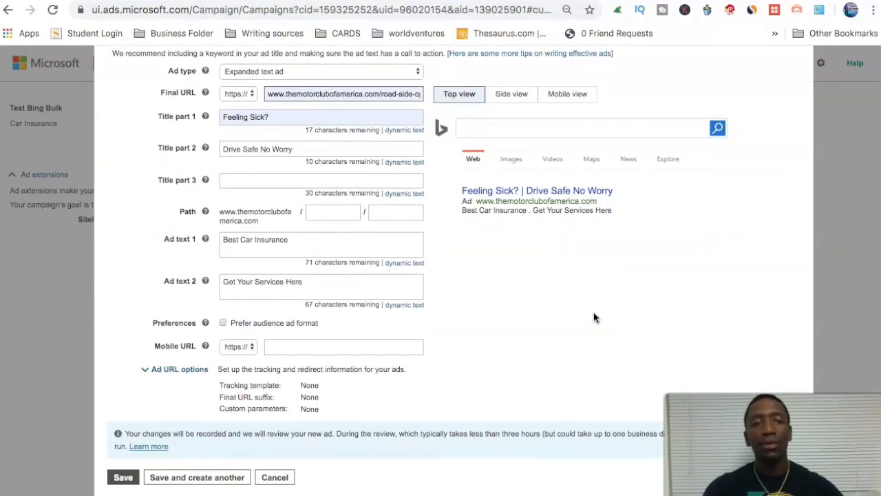
click(123, 478)
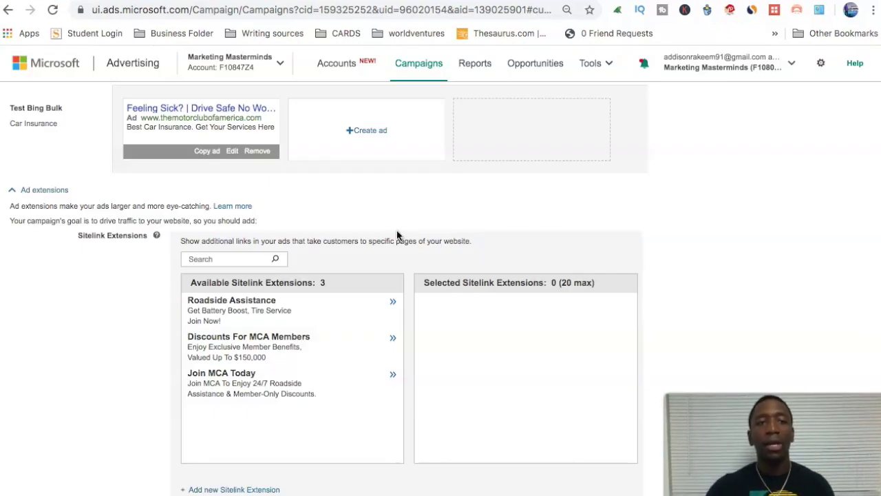
Step: Look through the ad extension options without adding any, and save to continue to budget and bids
click(59, 191)
click(55, 276)
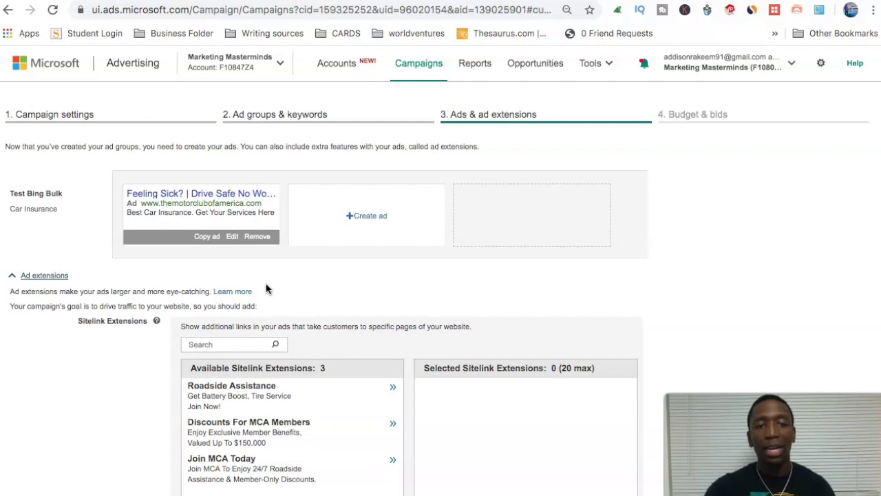
scroll(267, 288, down, 5)
scroll(267, 287, down, 8)
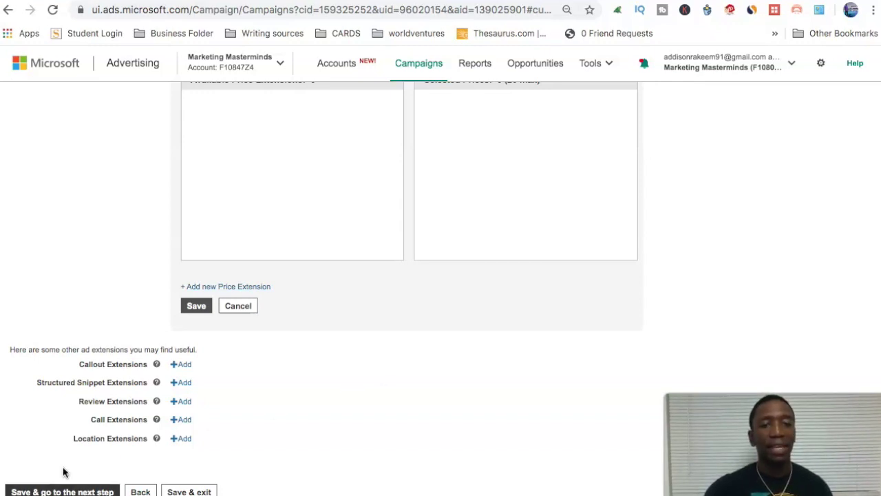
scroll(96, 408, up, 10)
scroll(95, 408, down, 1)
scroll(95, 409, down, 10)
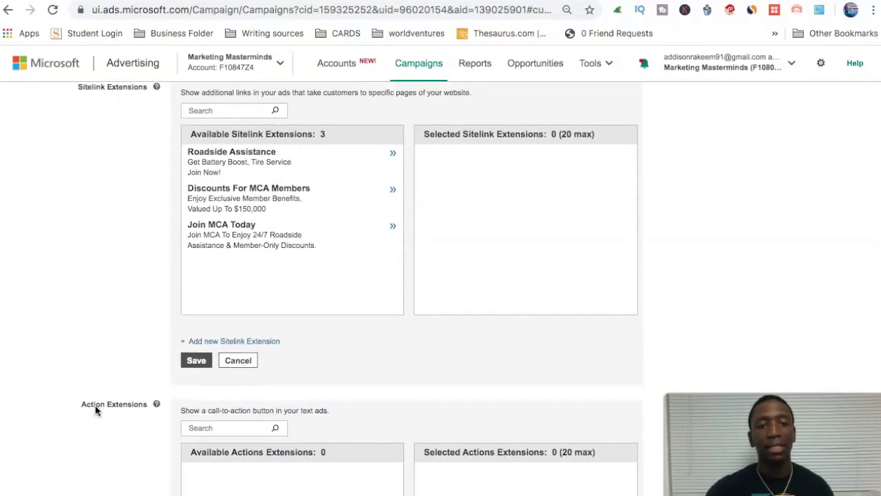
click(76, 491)
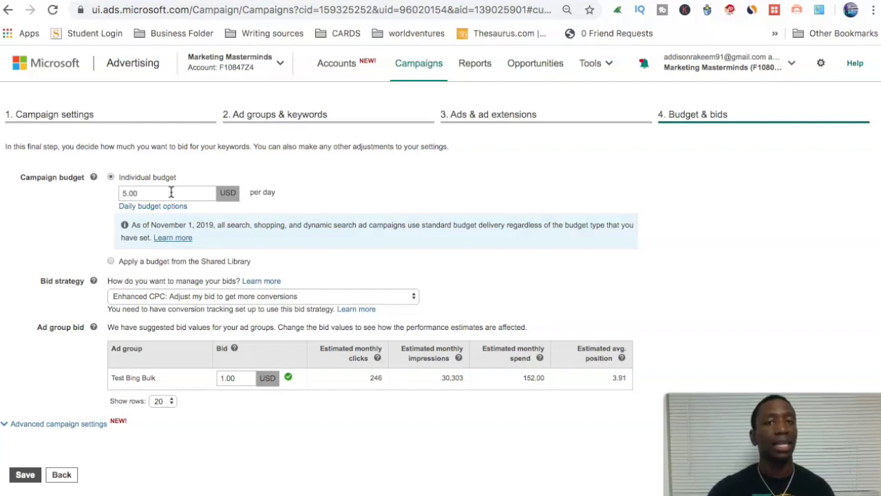
Step: Set the bid strategy to "Manual: Use the bid I set" and increase the audience ads bids by 900%
click(176, 296)
click(180, 283)
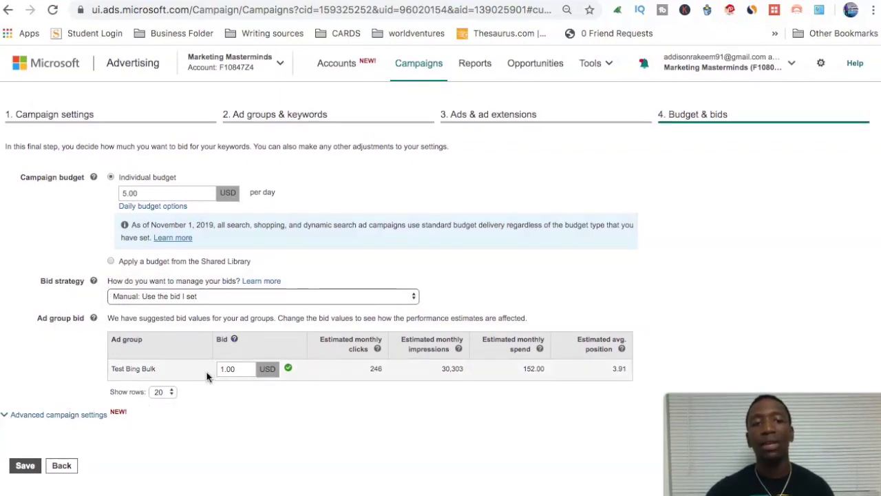
click(77, 415)
scroll(405, 421, down, 1)
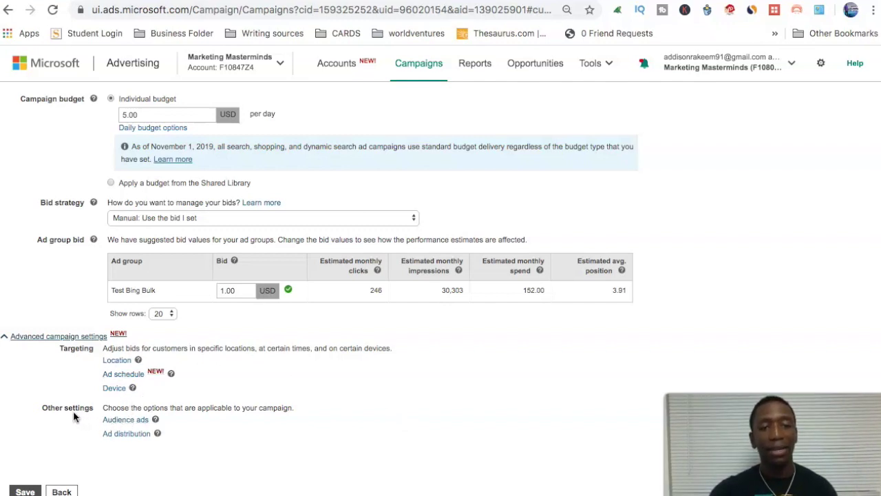
click(135, 421)
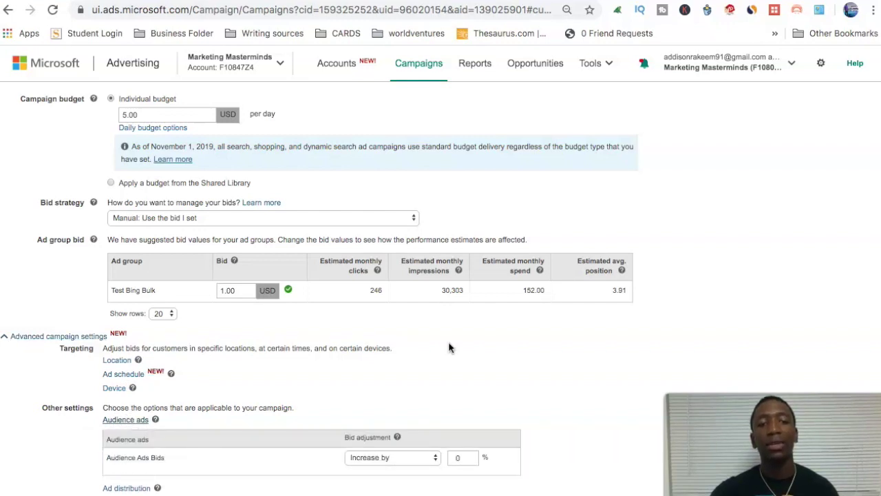
scroll(449, 348, down, 2)
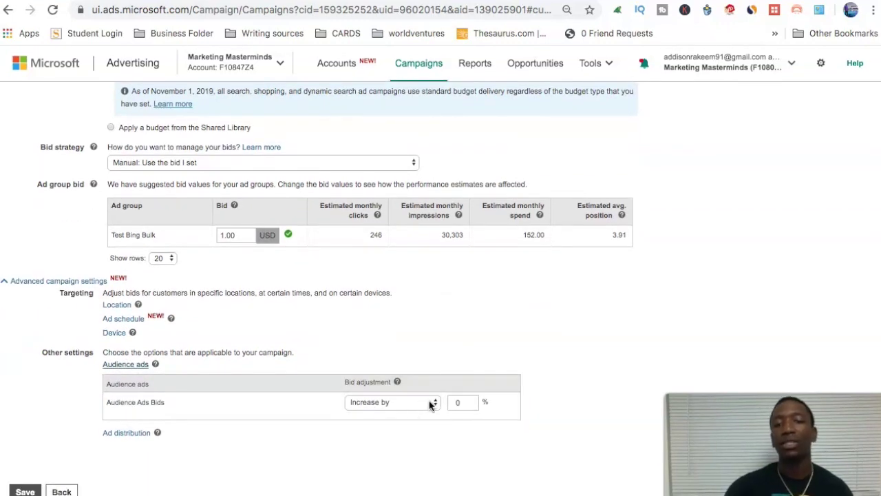
click(463, 402)
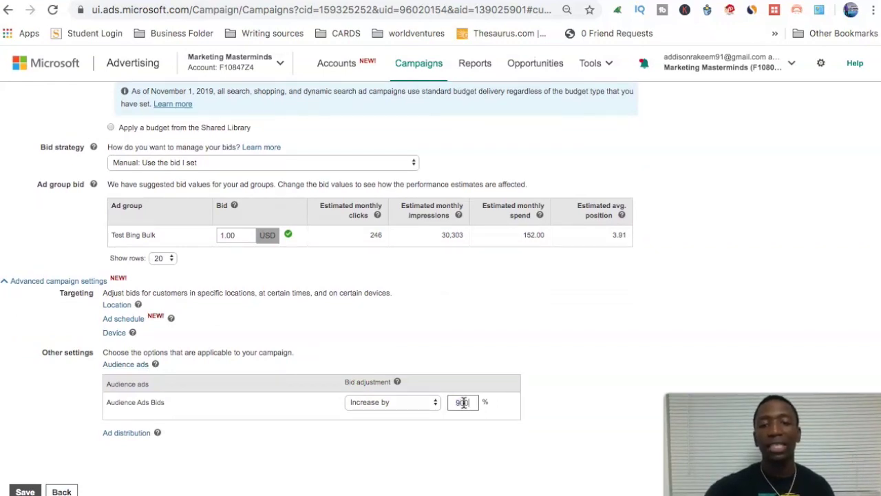
text(900)
click(618, 357)
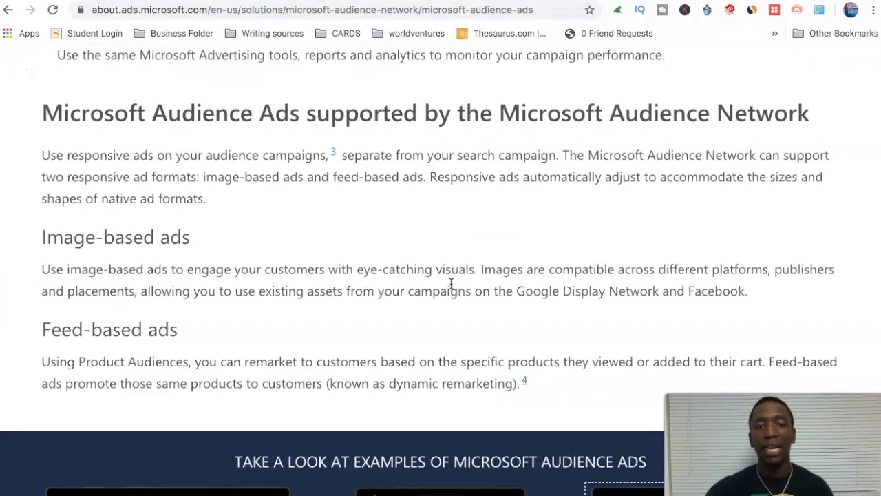
Step: Switch to the Microsoft Audience Ads page and review its ad formats, example ads and the sites where ads are placed
scroll(452, 285, down, 5)
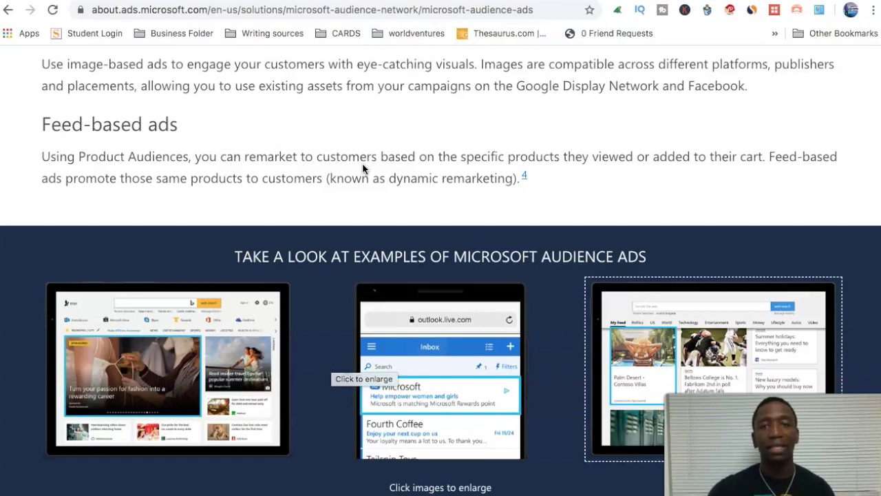
scroll(362, 165, up, 15)
scroll(363, 168, up, 2)
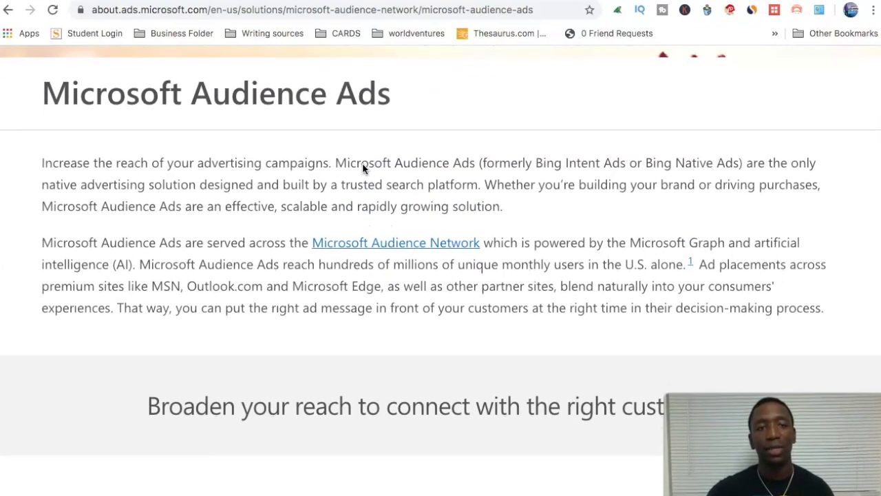
drag(152, 286, 553, 292)
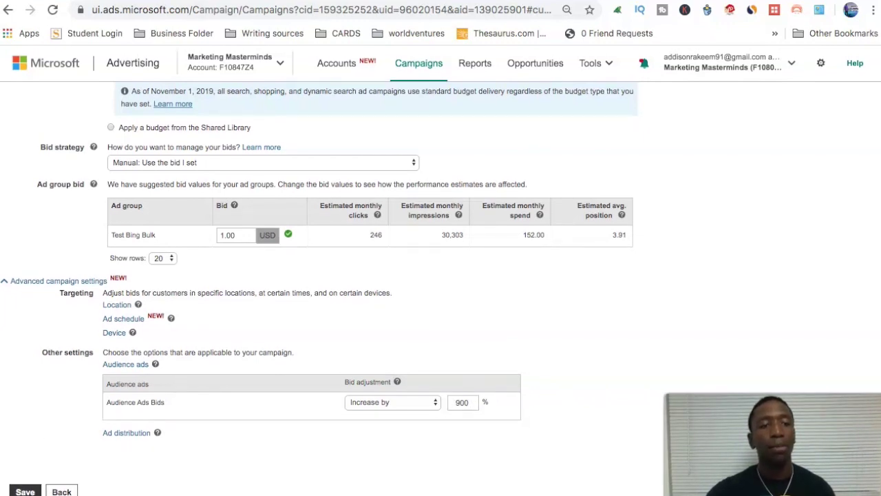
Step: Save the finished campaign, dismiss the confirmation dialog and find Test Bing Camp in the campaign list
click(24, 491)
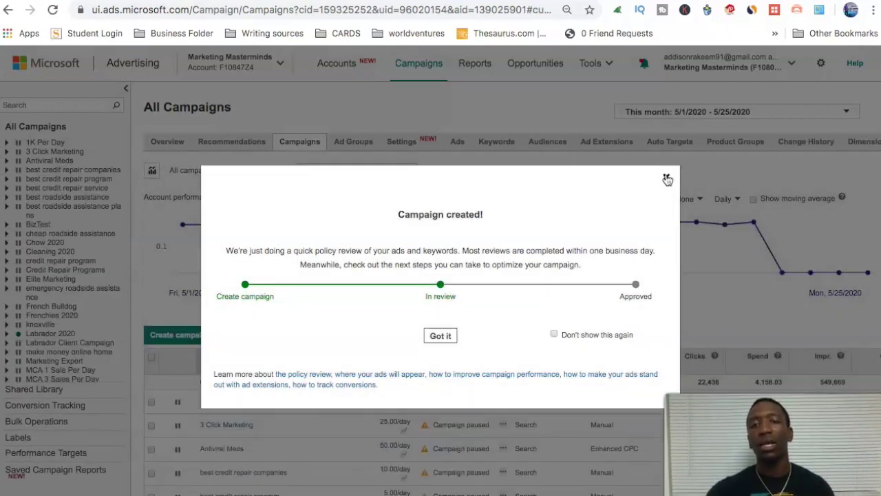
click(668, 180)
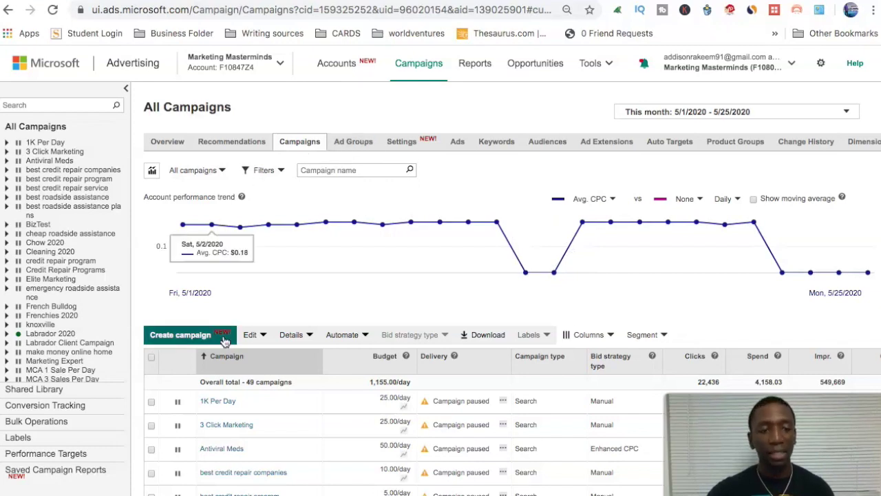
scroll(256, 434, down, 5)
scroll(256, 435, down, 7)
scroll(257, 435, down, 6)
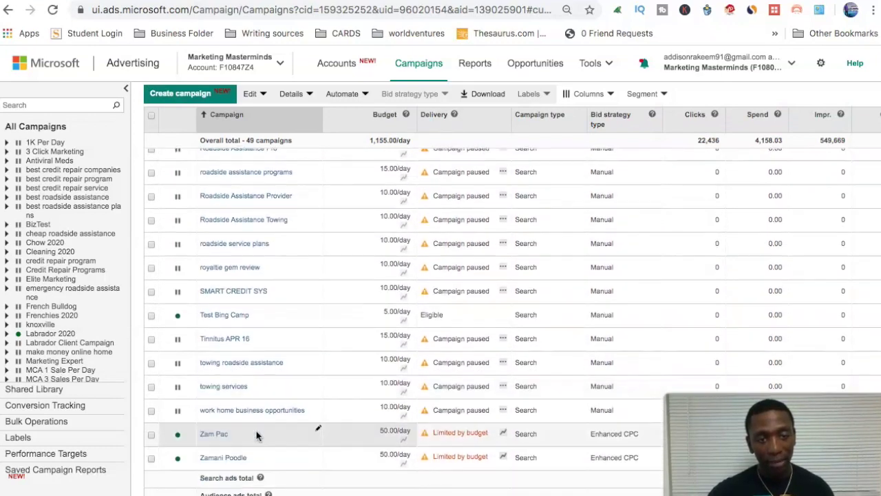
Step: Open the Test Bing Camp campaign and show its image extensions at campaign level
scroll(256, 434, down, 1)
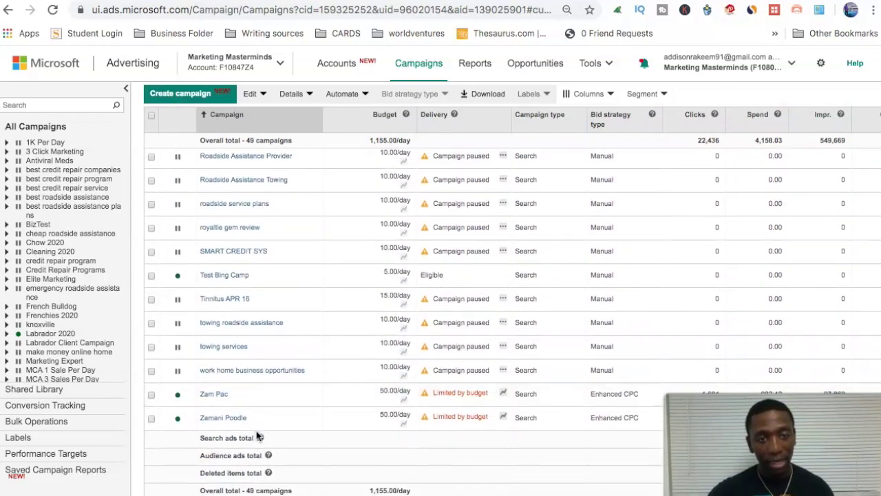
click(227, 275)
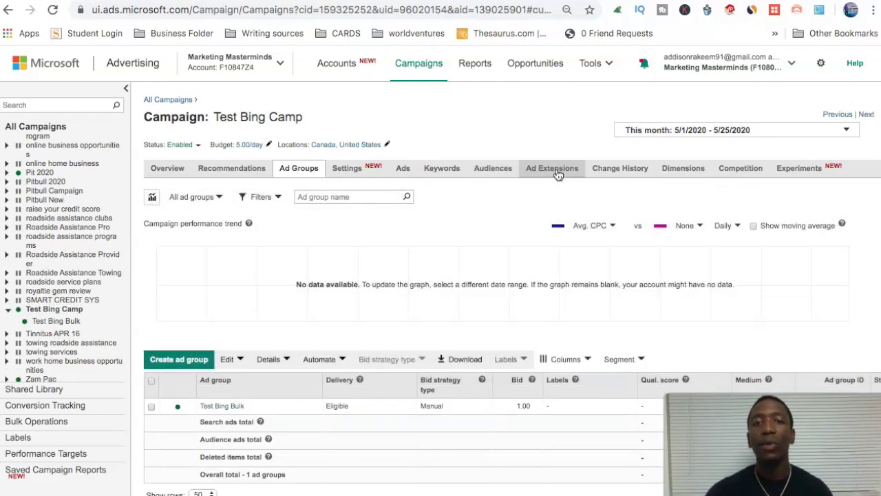
click(560, 173)
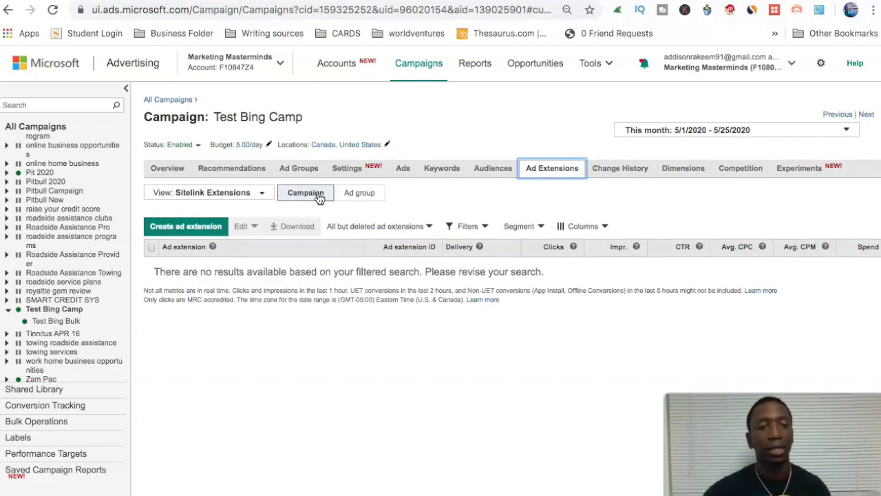
click(263, 197)
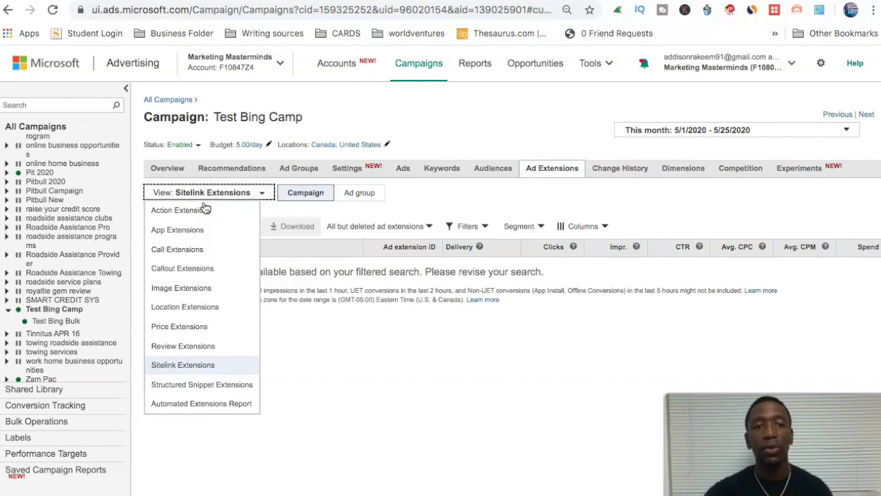
click(195, 288)
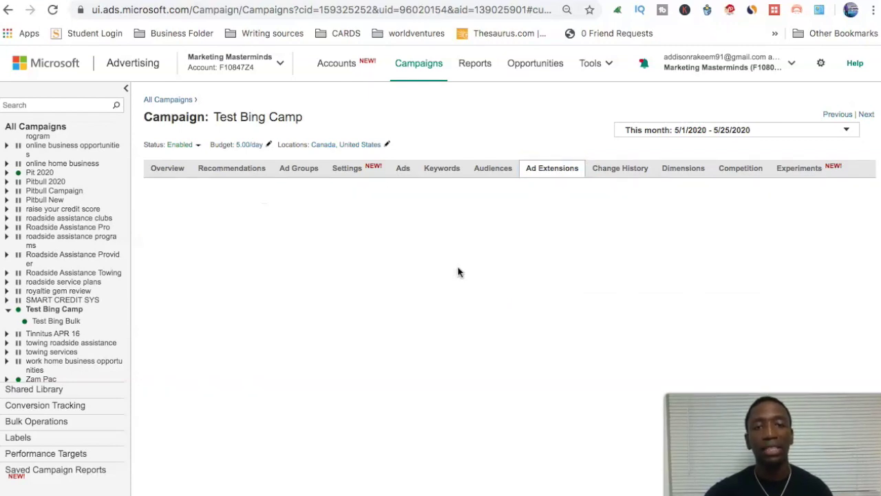
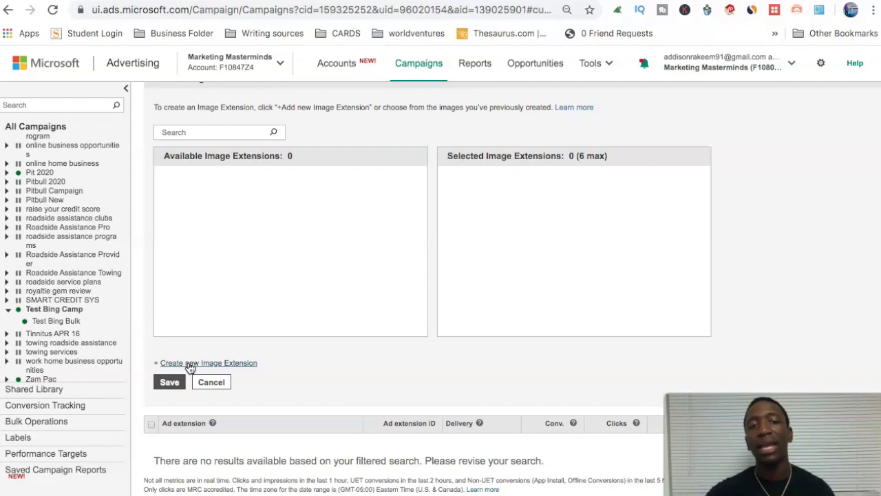
Step: Start a new image extension for the campaign with the display text "Test Bing"
click(190, 365)
click(355, 278)
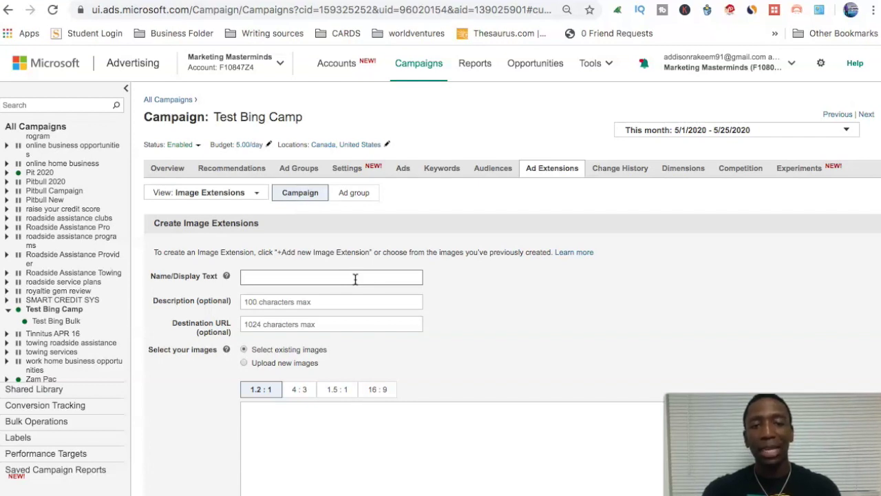
text(Test Bing)
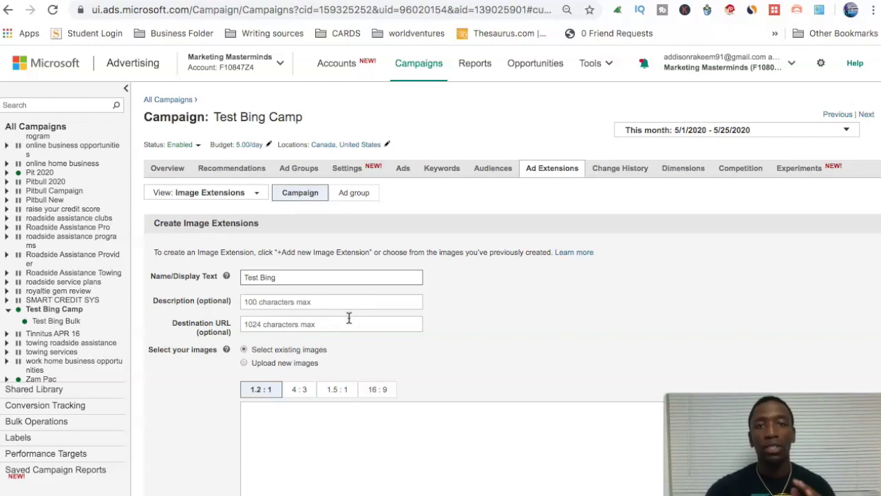
Step: Check the recommended image sizes and upload Keyword Research For YouTube 2020.png as a new image for the extension
scroll(349, 318, down, 1)
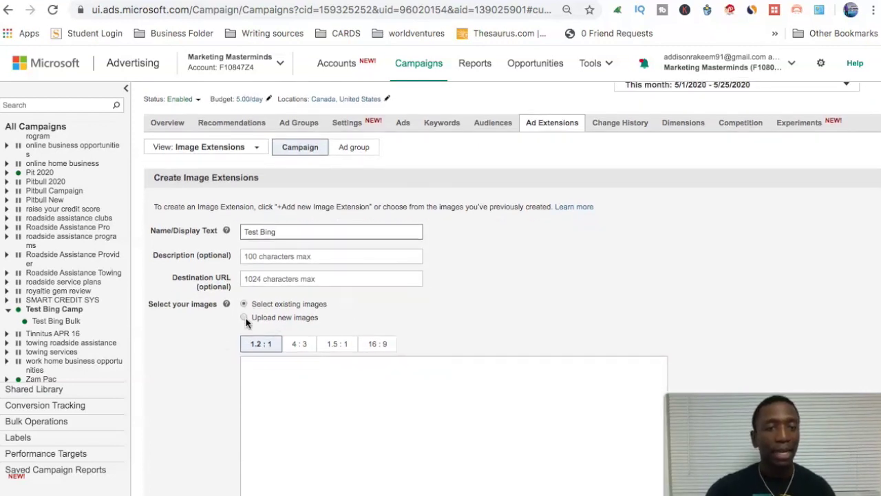
click(243, 318)
scroll(406, 320, down, 2)
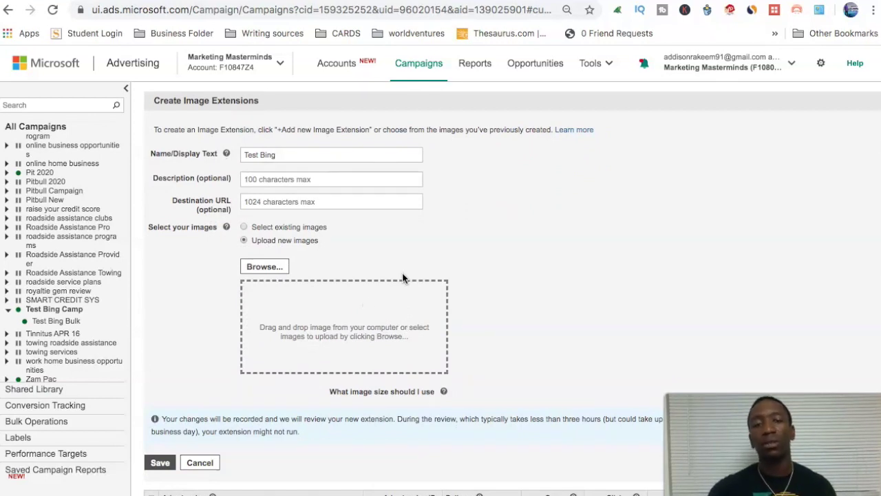
click(445, 391)
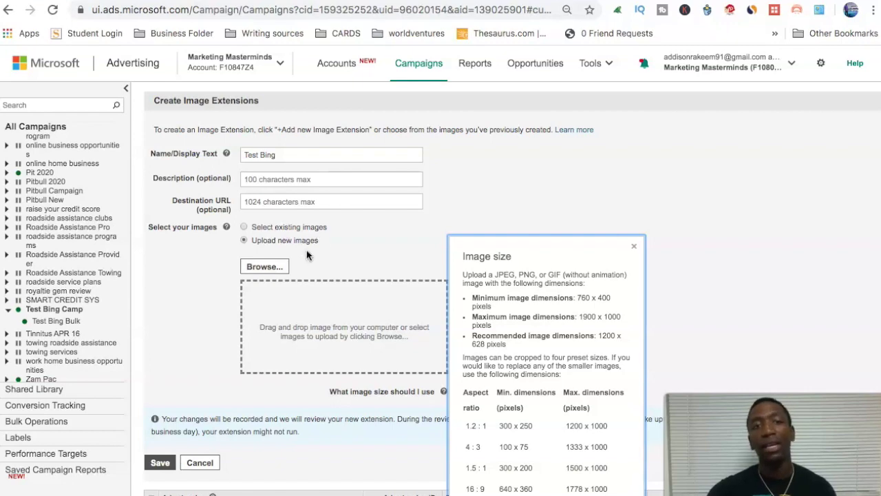
click(335, 253)
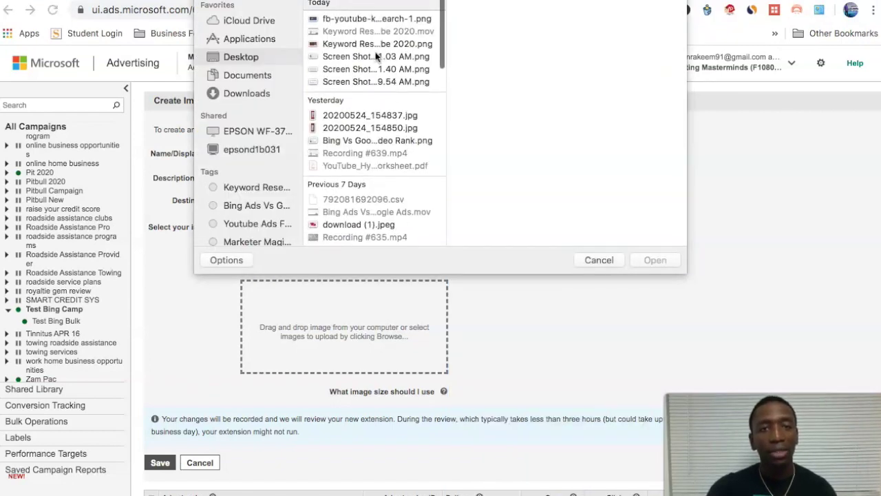
click(378, 44)
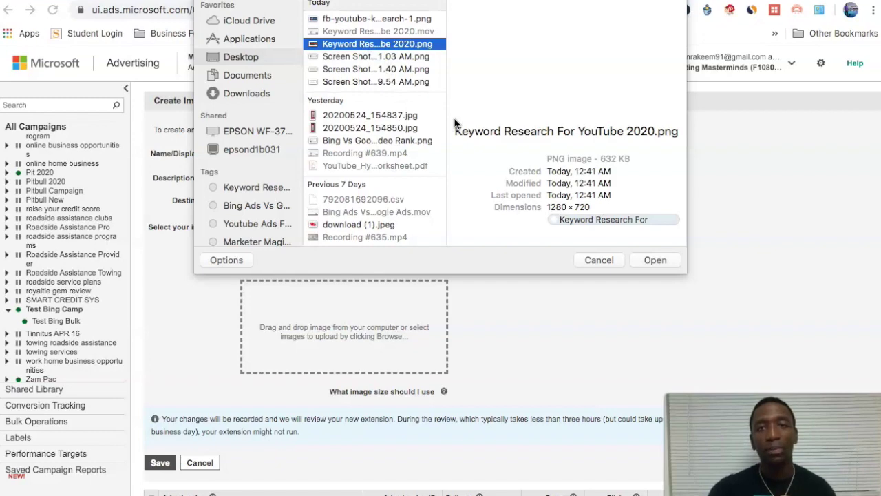
click(655, 260)
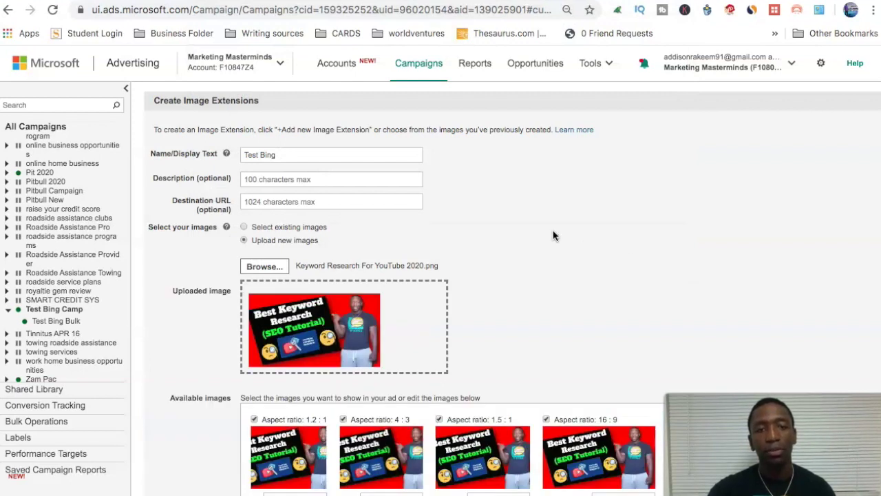
Step: Review the uploaded image's four aspect-ratio crops and preview how each would look in an ad
scroll(553, 237, down, 1)
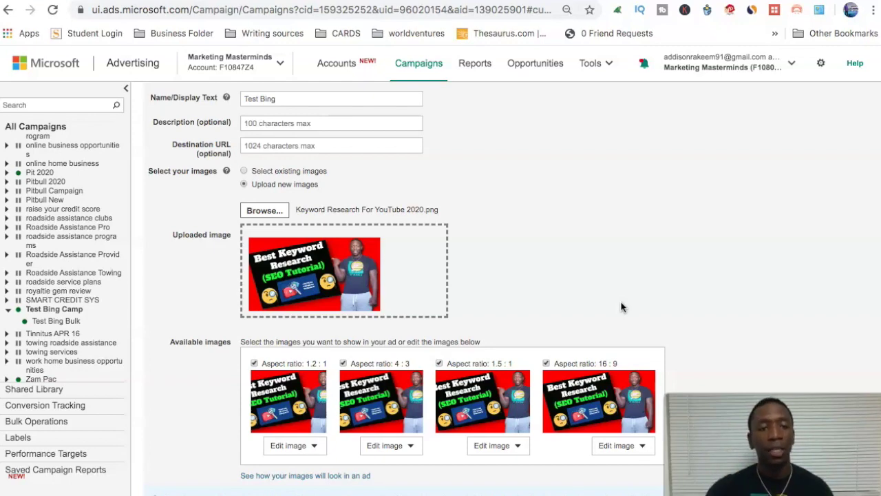
scroll(505, 278, down, 3)
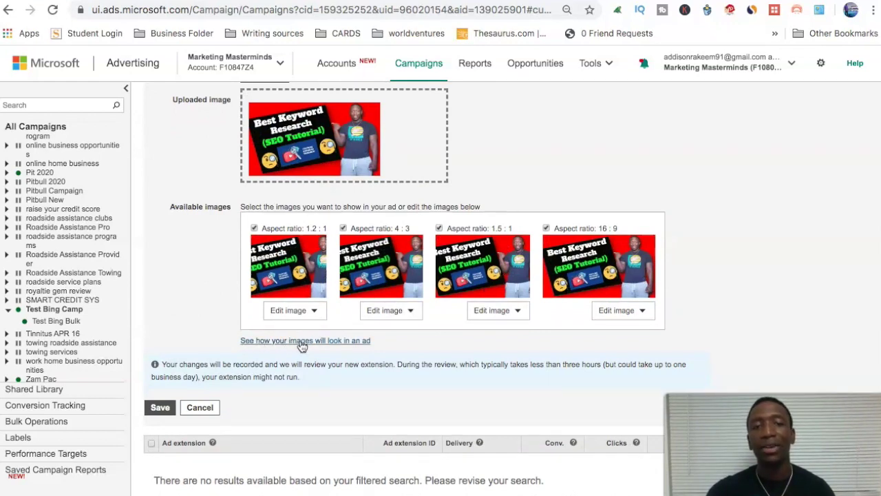
click(329, 344)
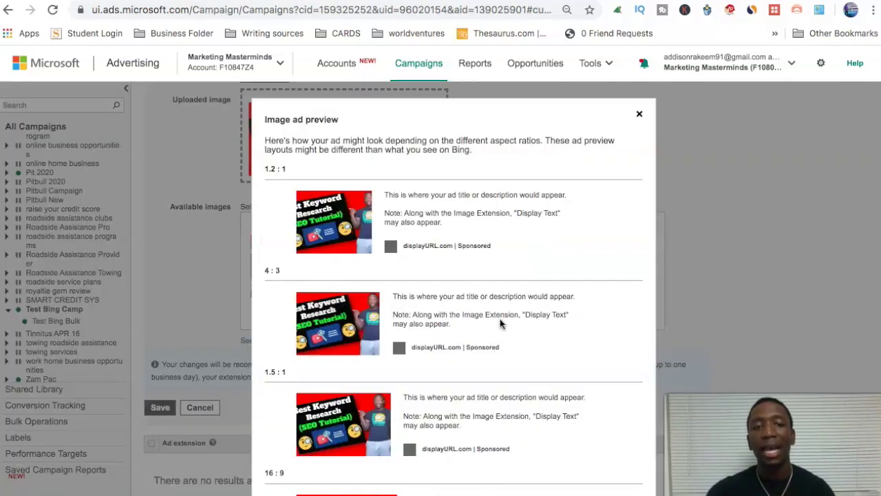
scroll(541, 269, down, 1)
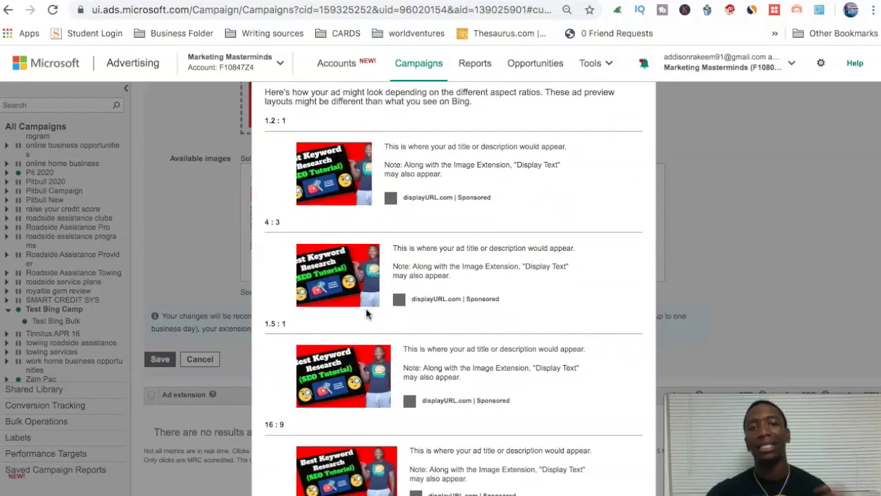
scroll(367, 314, down, 1)
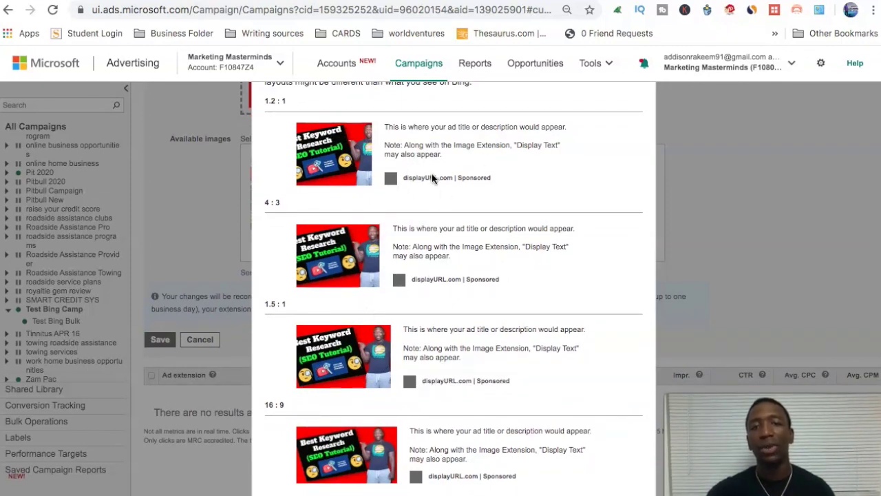
scroll(610, 145, up, 3)
scroll(610, 145, up, 1)
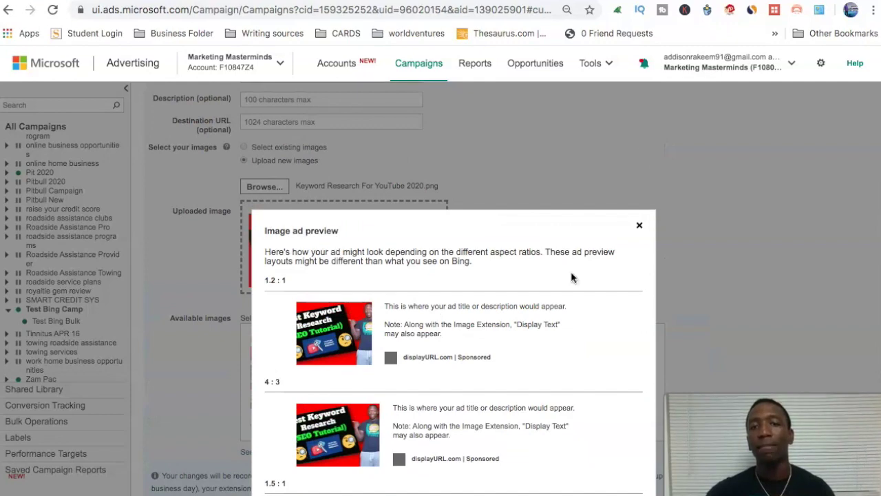
click(640, 227)
scroll(376, 196, down, 2)
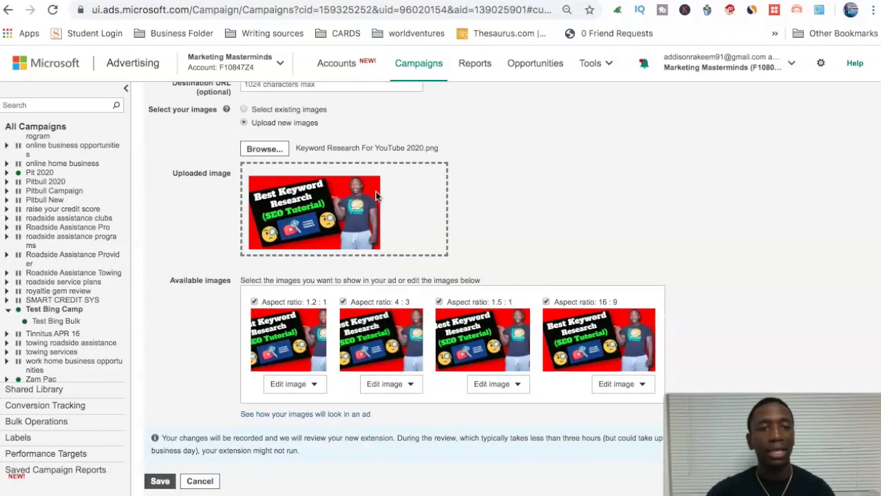
Step: Try to save the image extension with all four aspect-ratio images, confirming their use and closing the image review
click(160, 440)
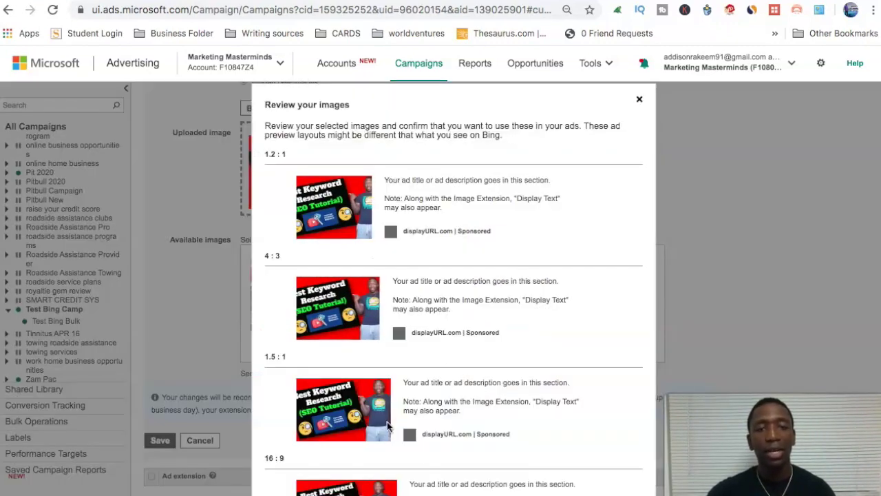
scroll(637, 315, down, 2)
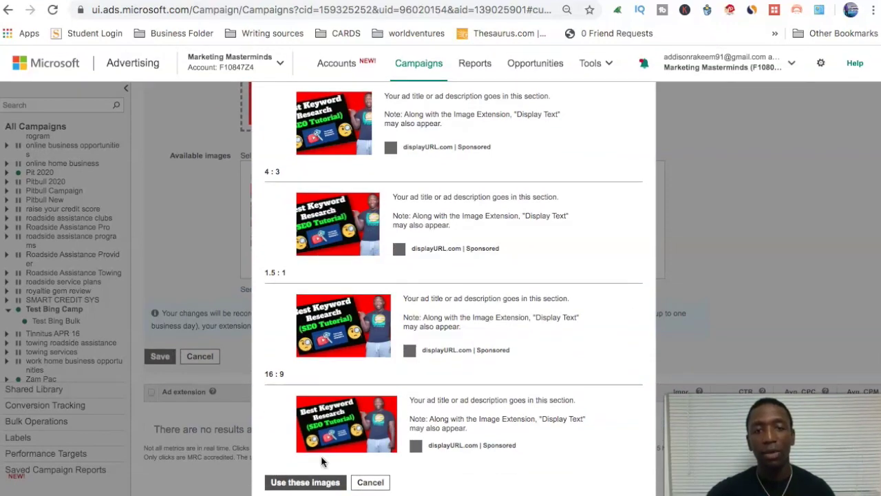
click(305, 482)
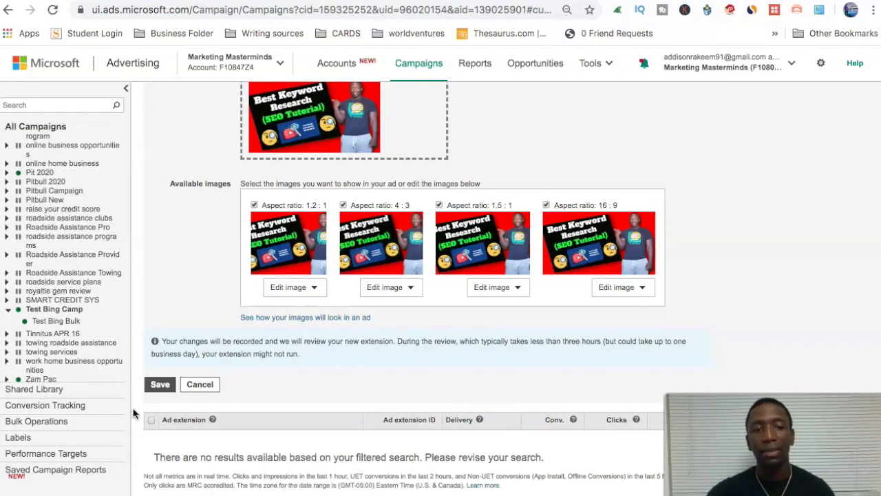
click(159, 385)
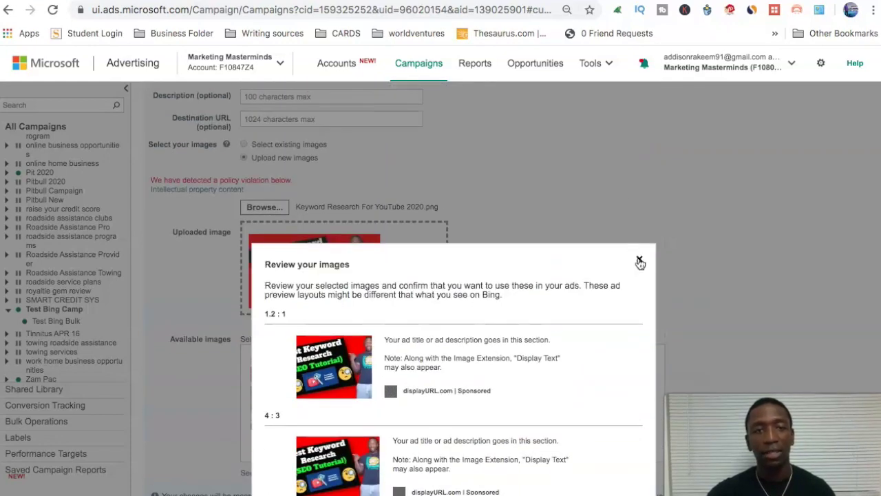
click(638, 259)
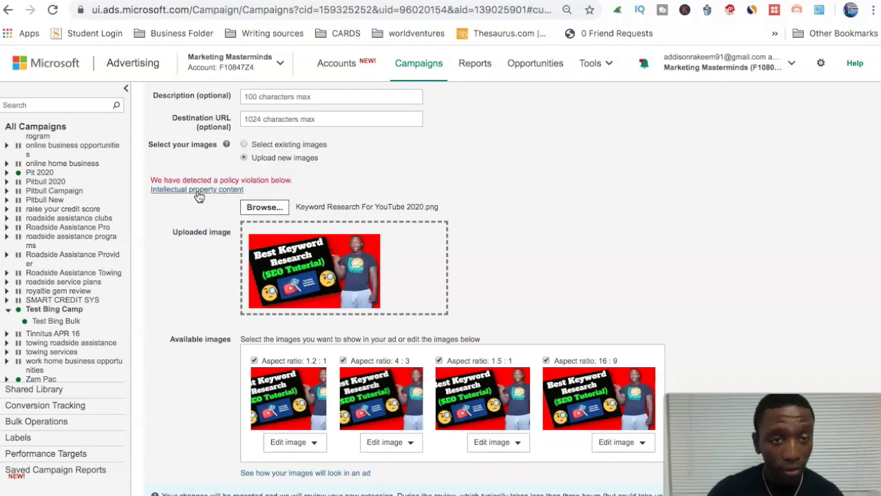
scroll(554, 309, down, 2)
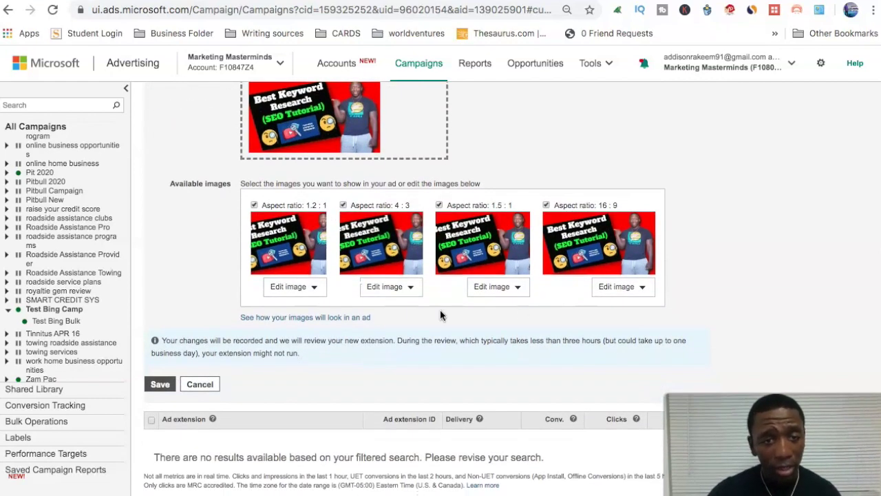
click(297, 293)
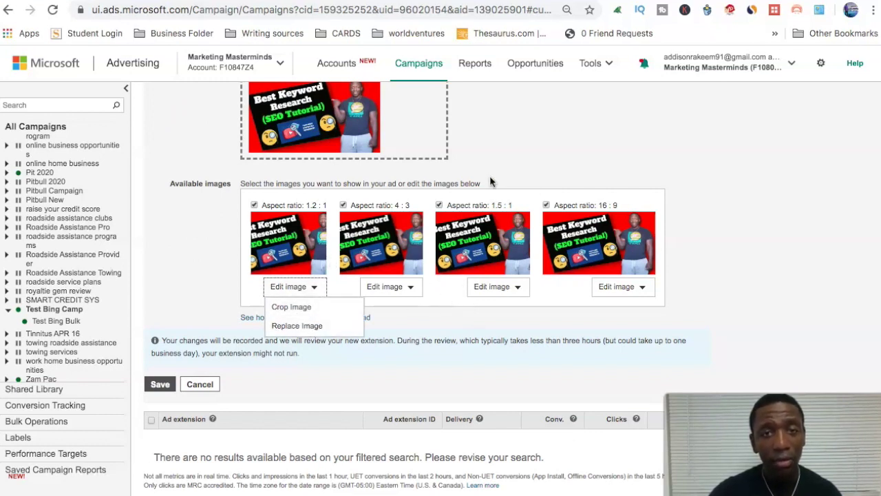
scroll(490, 179, up, 2)
click(267, 157)
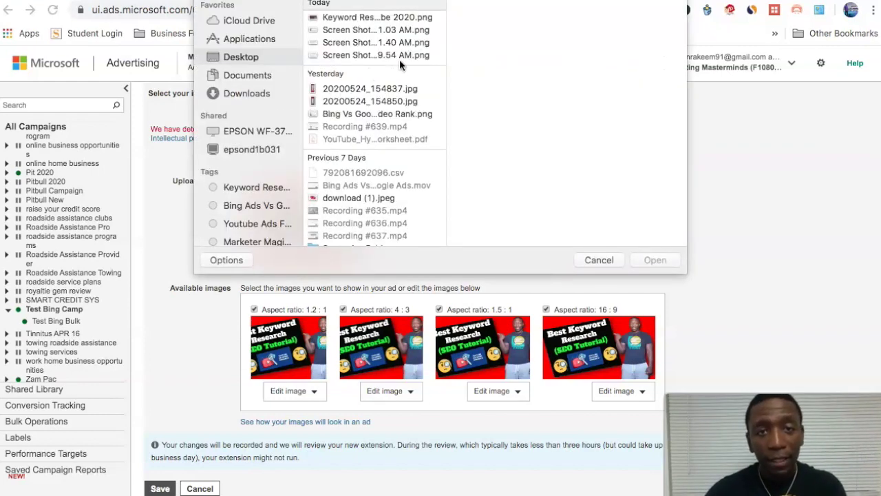
click(599, 260)
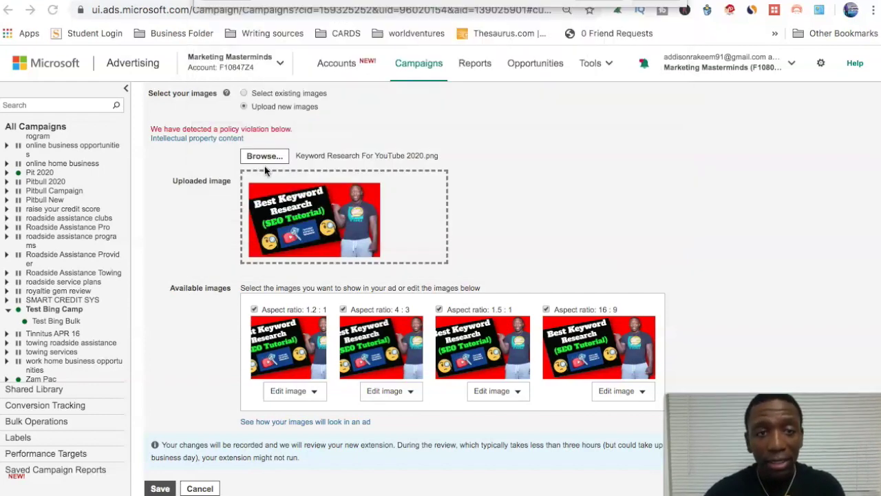
Step: Read Microsoft Advertising's intellectual property policies for the flagged image and return to the image extension form
click(187, 139)
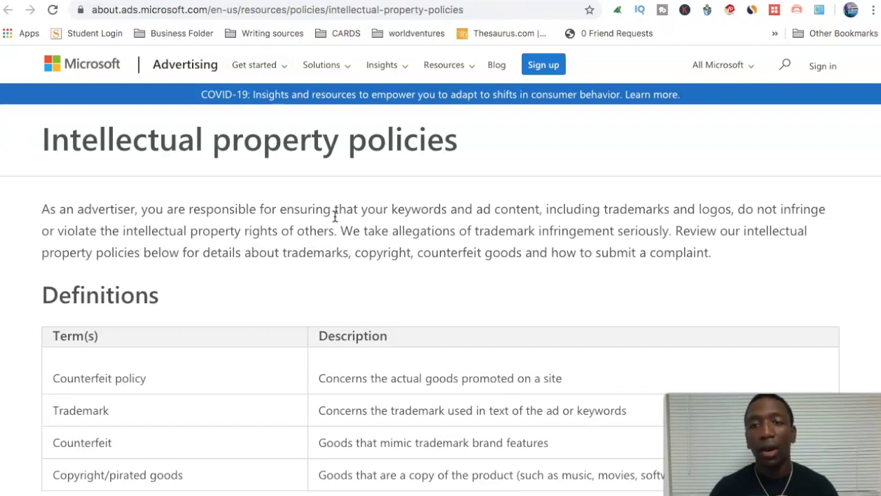
scroll(417, 232, down, 4)
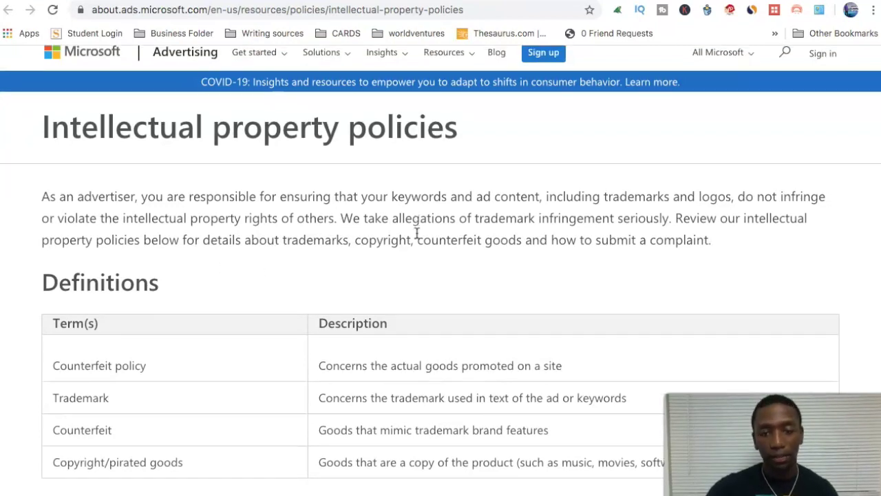
scroll(416, 232, up, 5)
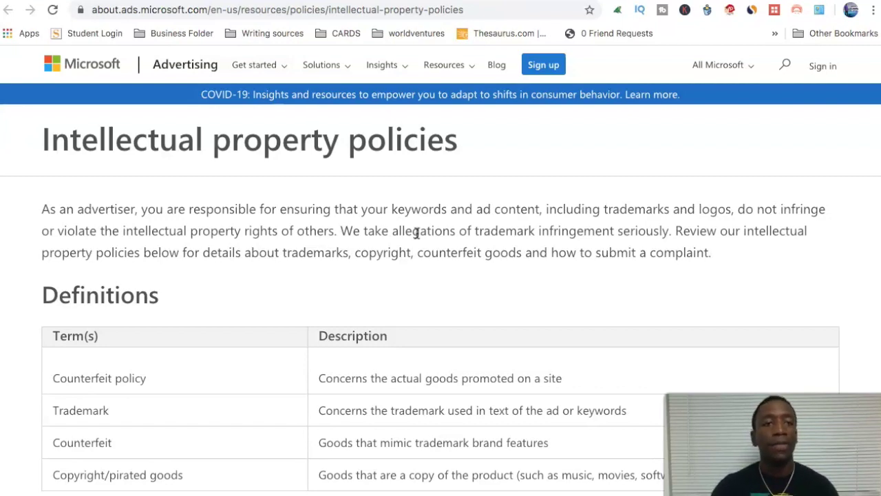
key(ctrl+w)
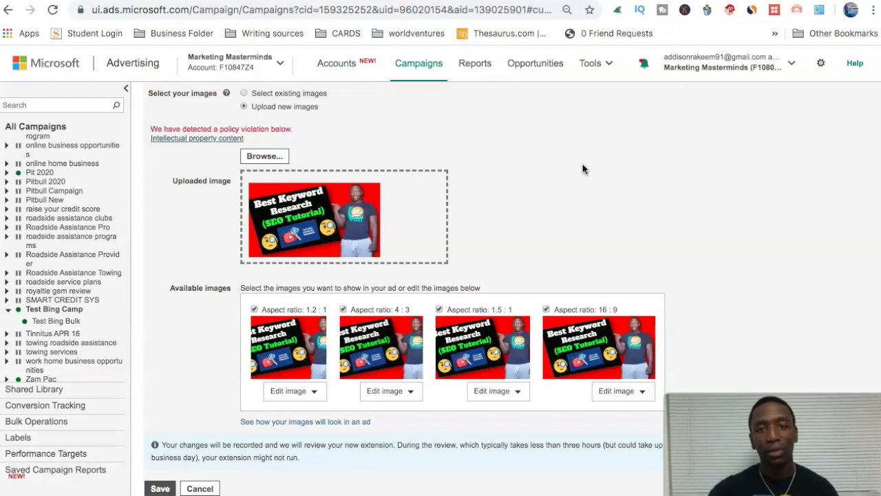
Step: Discard the new Test Bing image extension and go back to the list of available image extensions
scroll(582, 166, down, 2)
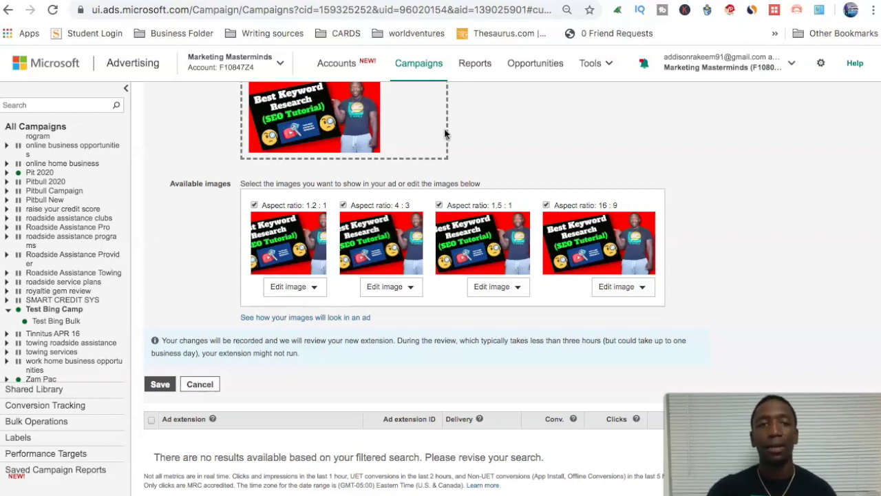
scroll(444, 129, up, 4)
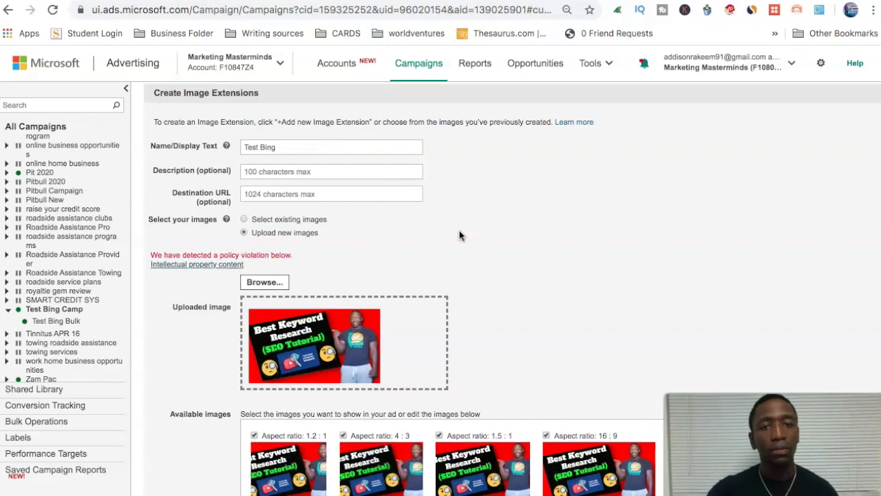
scroll(461, 234, down, 3)
click(201, 427)
scroll(583, 327, up, 3)
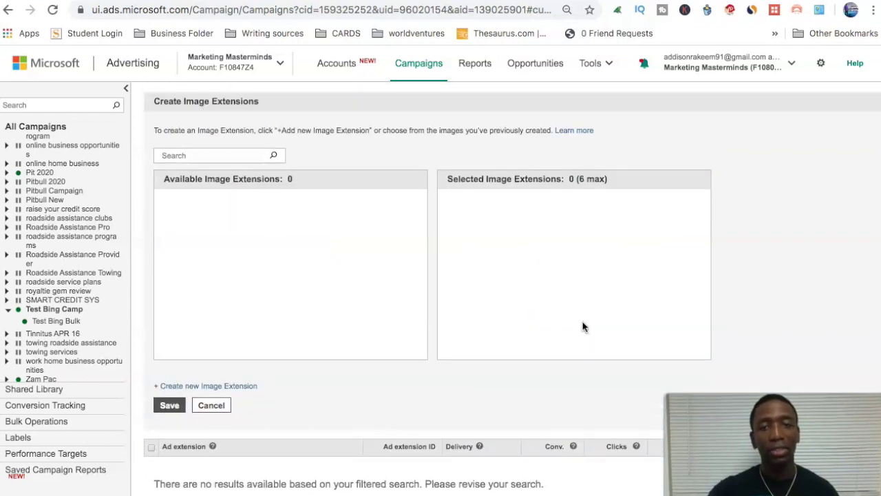